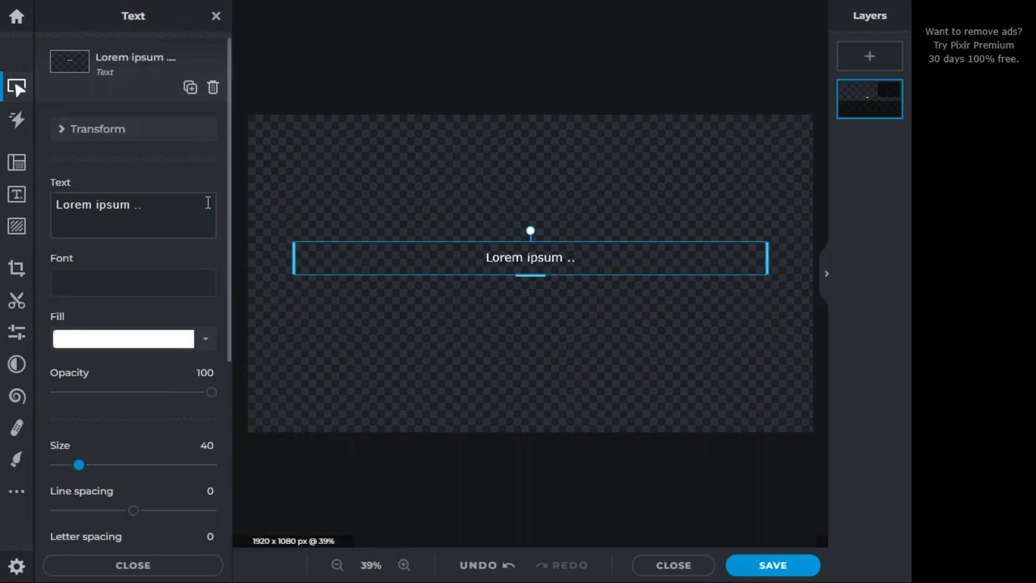
# Step: Replace the placeholder wording of the selected text layer with "PVN"
pyautogui.moveTo(206, 203); pyautogui.dragTo(59, 204)
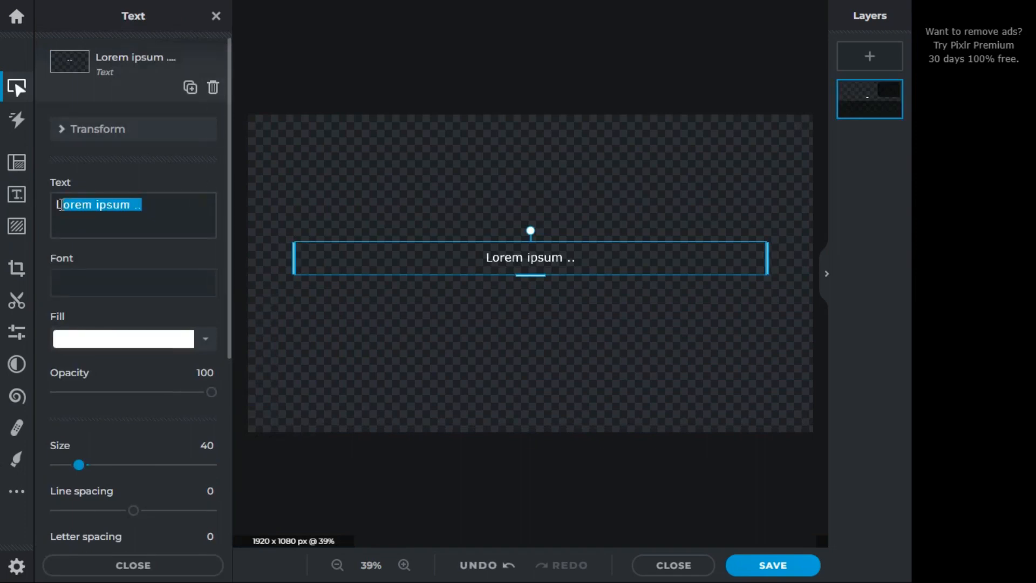
pyautogui.press('BackSpace')
pyautogui.press('BackSpace')
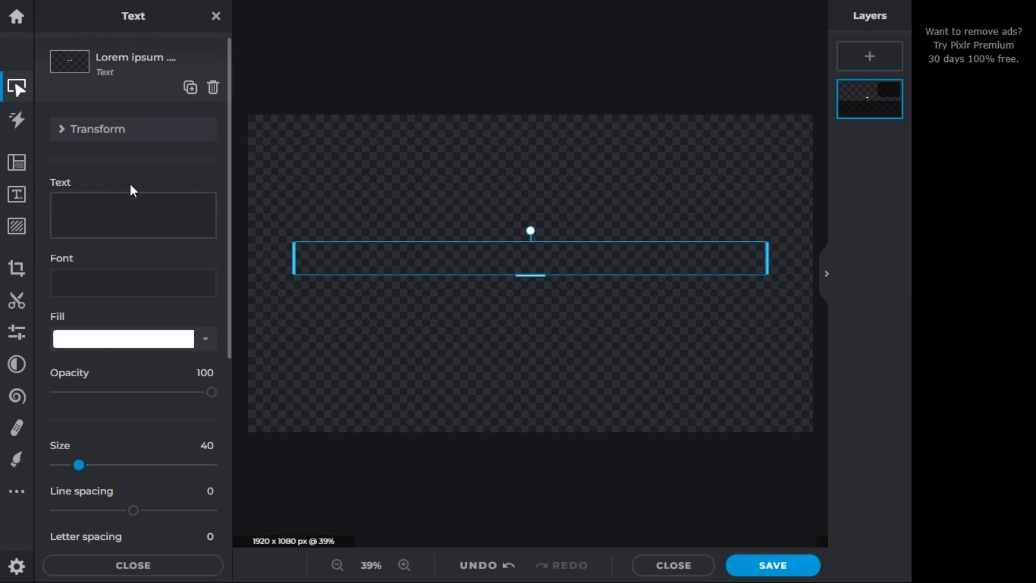
pyautogui.write('PVN')
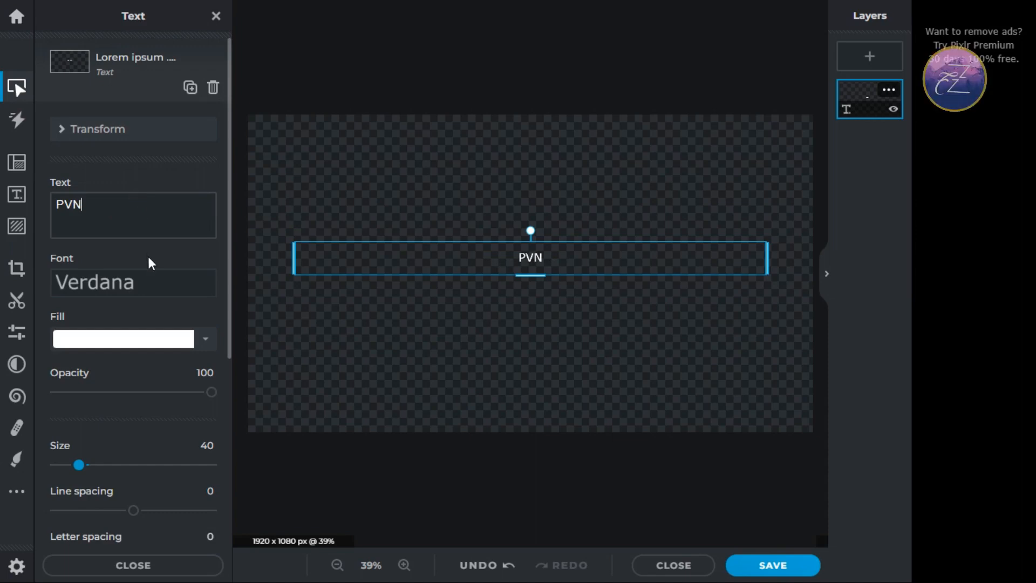
pyautogui.doubleClick(110, 220)
pyautogui.click(115, 198)
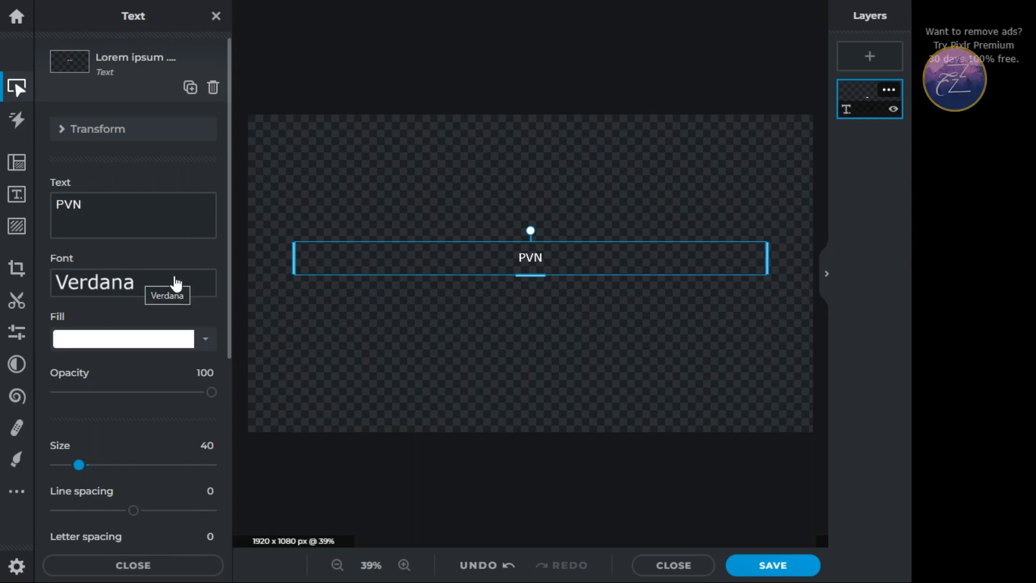
# Step: Change the font of the PVN text to Calamandria
pyautogui.click(175, 283)
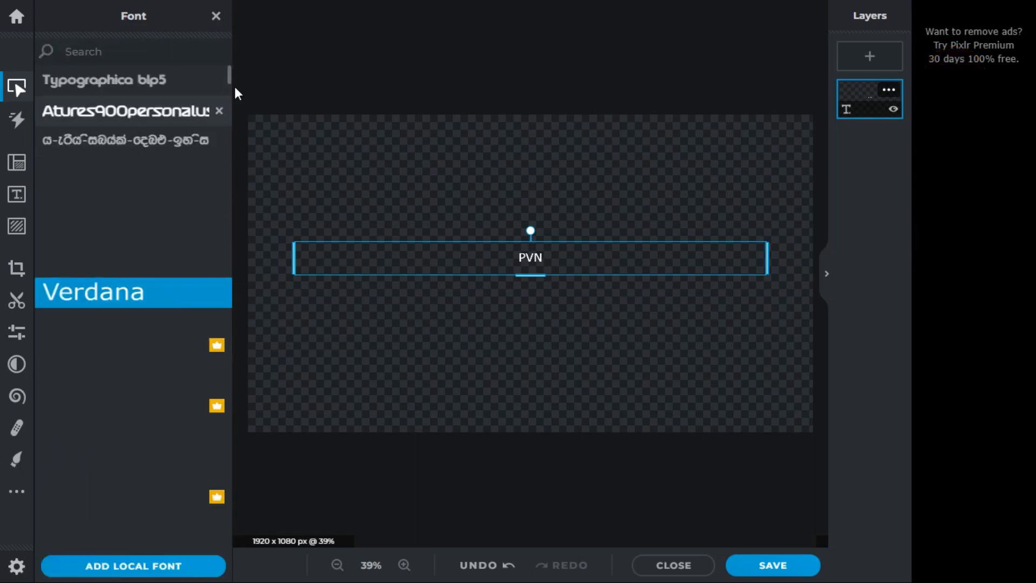
pyautogui.moveTo(229, 82); pyautogui.dragTo(235, 147)
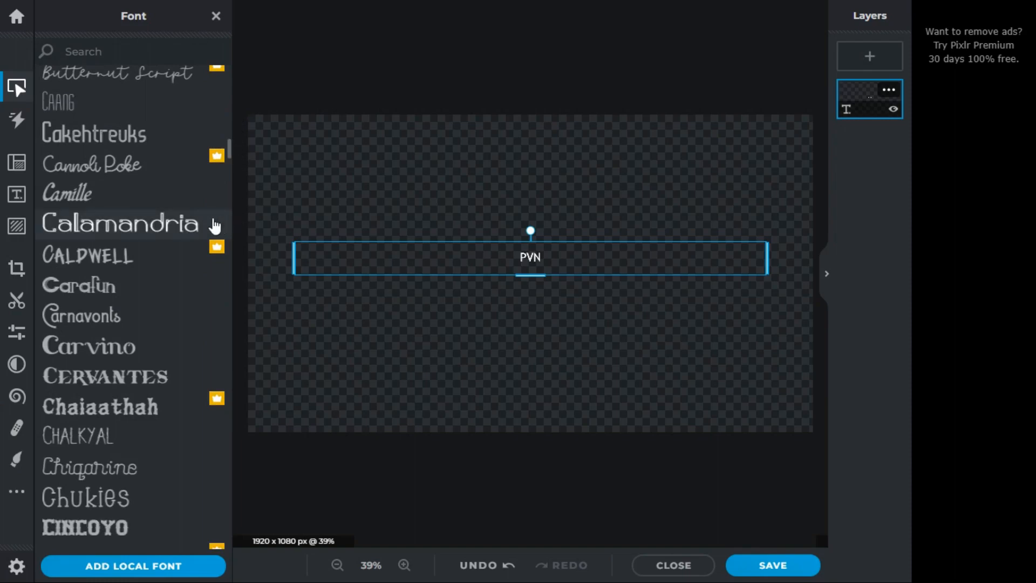
pyautogui.click(170, 229)
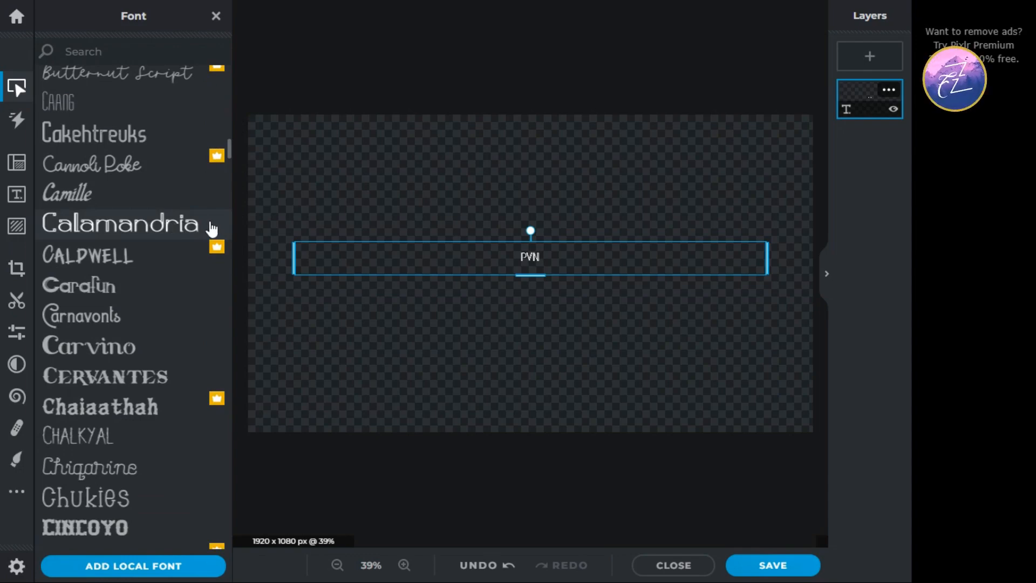
pyautogui.click(210, 225)
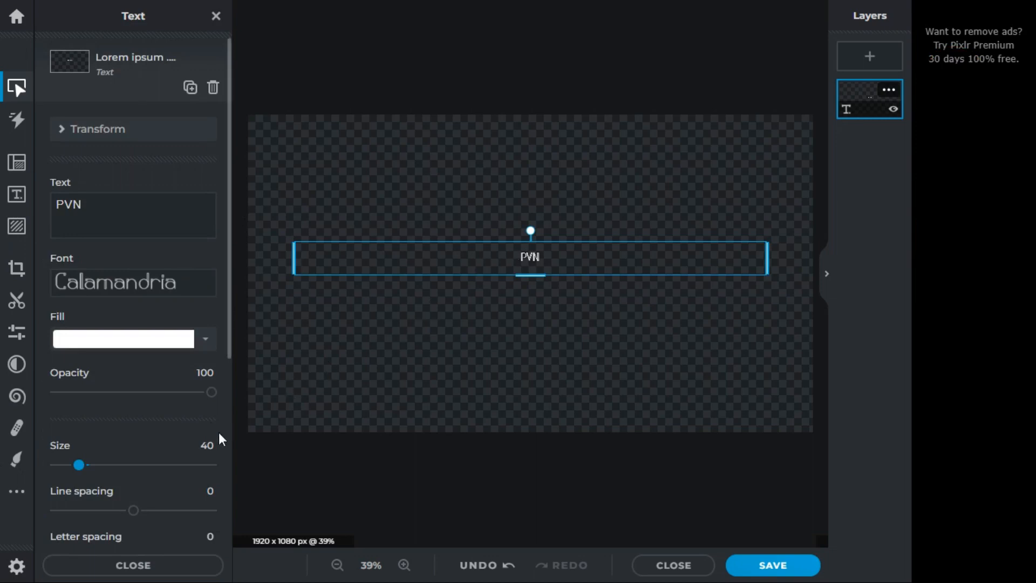
# Step: Enlarge the PVN text to size 320 and move it up to the middle of the canvas
pyautogui.moveTo(77, 469); pyautogui.dragTo(142, 466)
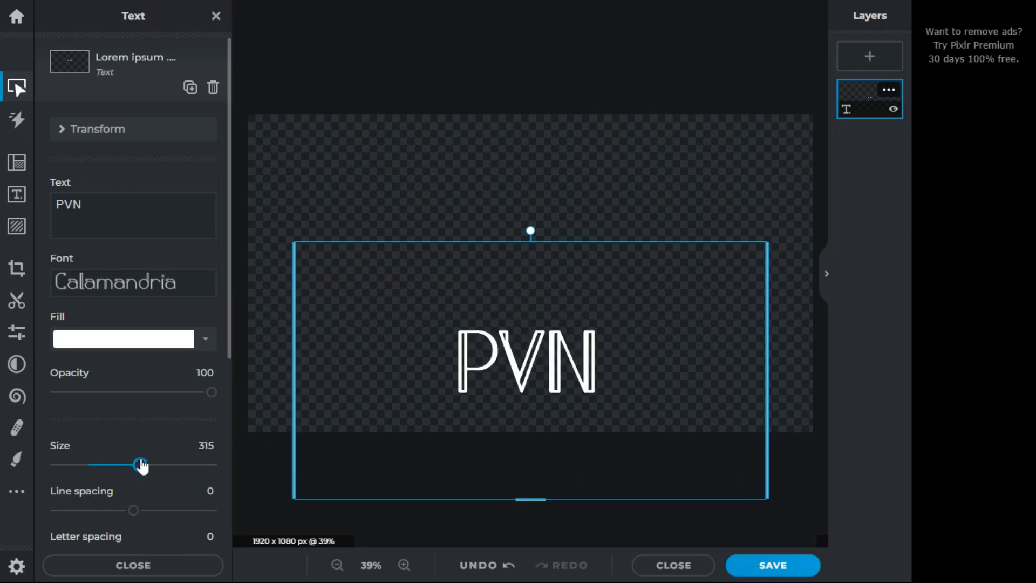
pyautogui.moveTo(141, 465); pyautogui.dragTo(143, 465)
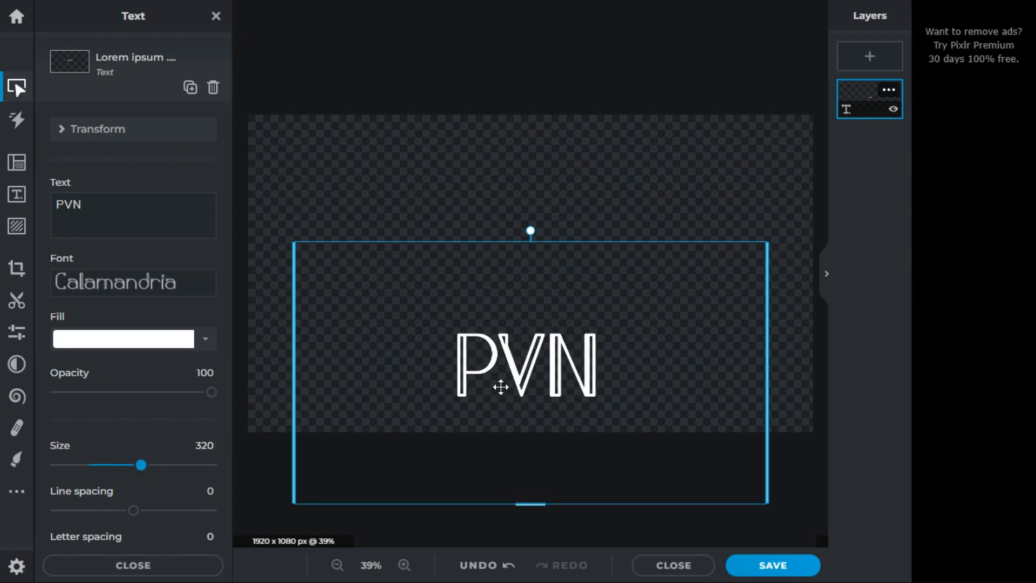
pyautogui.moveTo(500, 386); pyautogui.dragTo(517, 296)
pyautogui.click(360, 139)
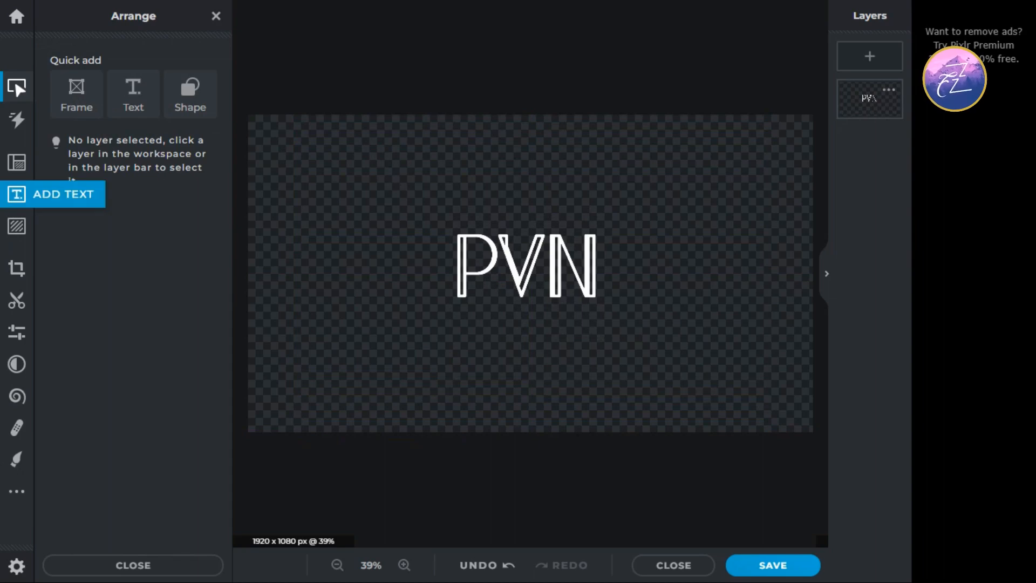
# Step: Add a new default text layer reading "Editor" and place it just below the PVN text
pyautogui.click(17, 194)
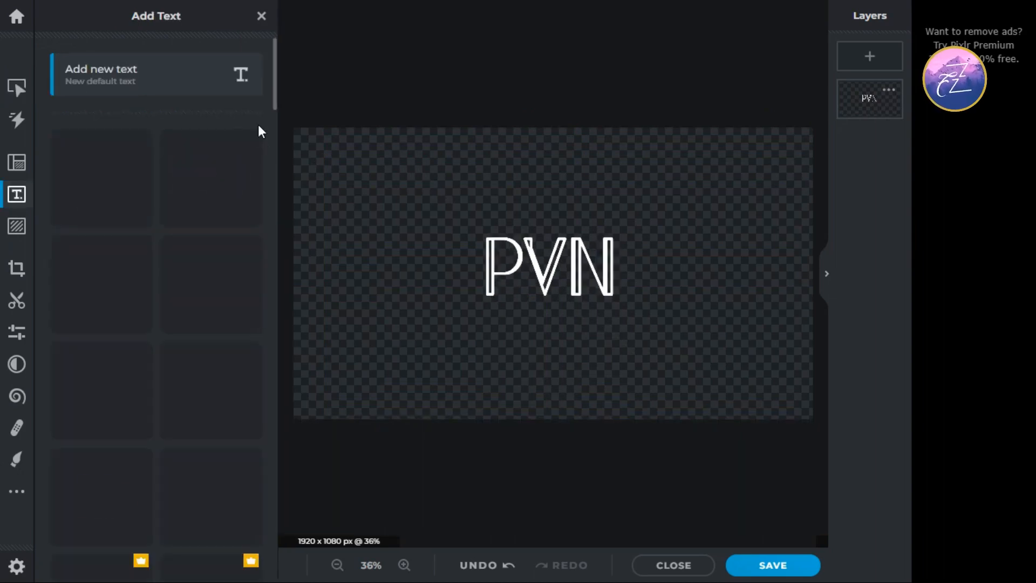
pyautogui.click(172, 81)
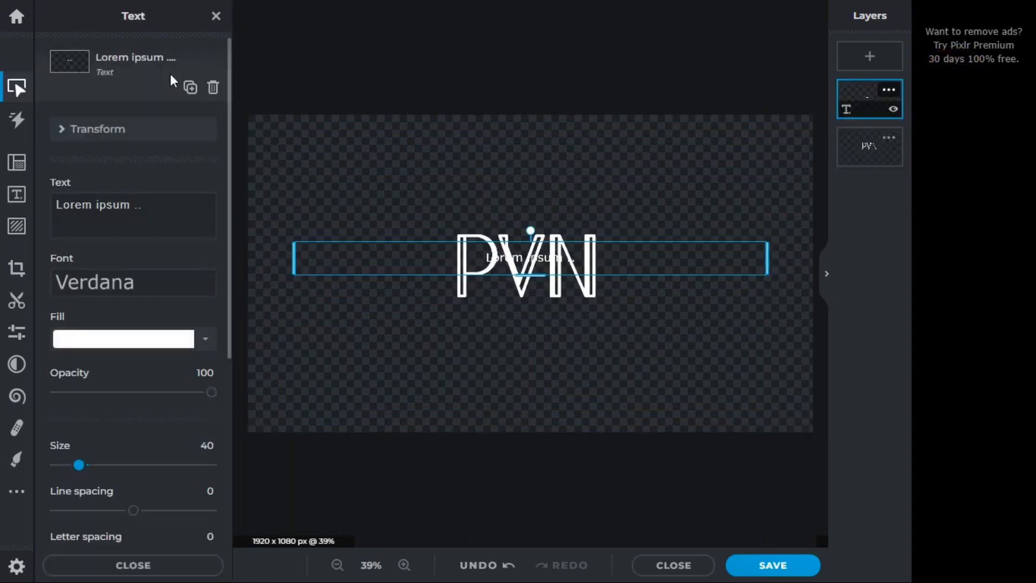
pyautogui.moveTo(119, 198); pyautogui.dragTo(53, 199)
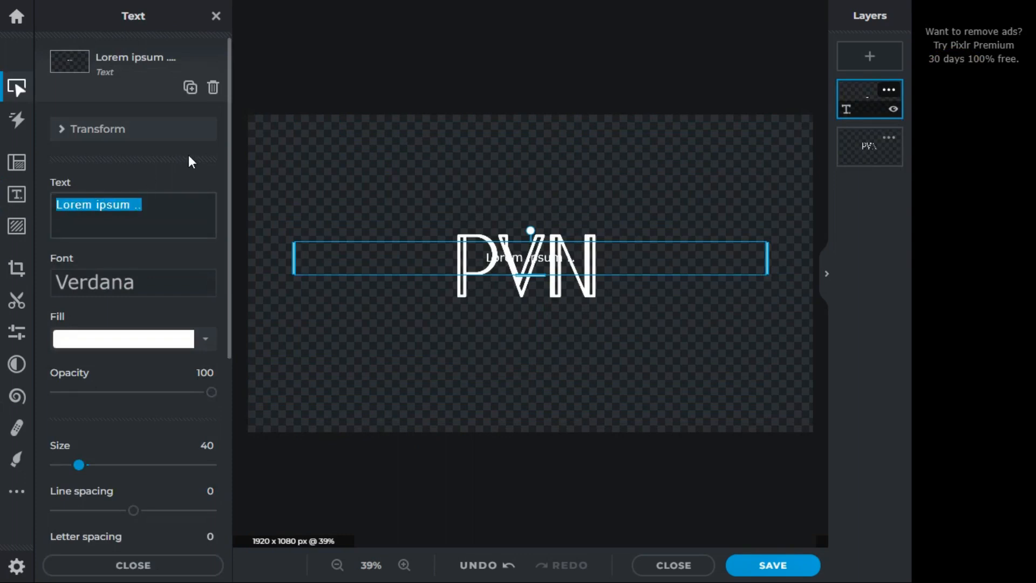
pyautogui.write('Edi')
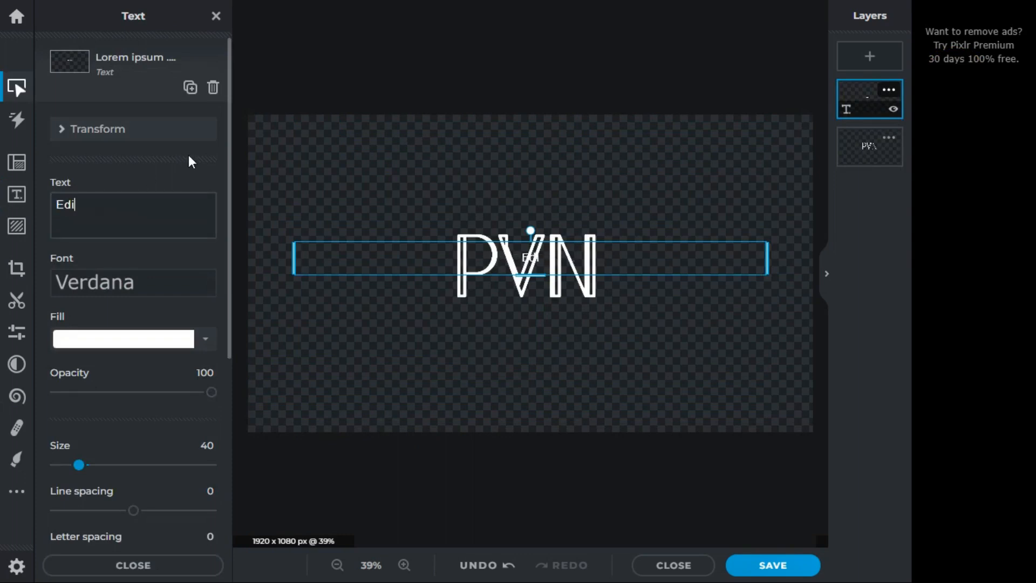
pyautogui.write('tor')
pyautogui.moveTo(324, 259); pyautogui.dragTo(327, 313)
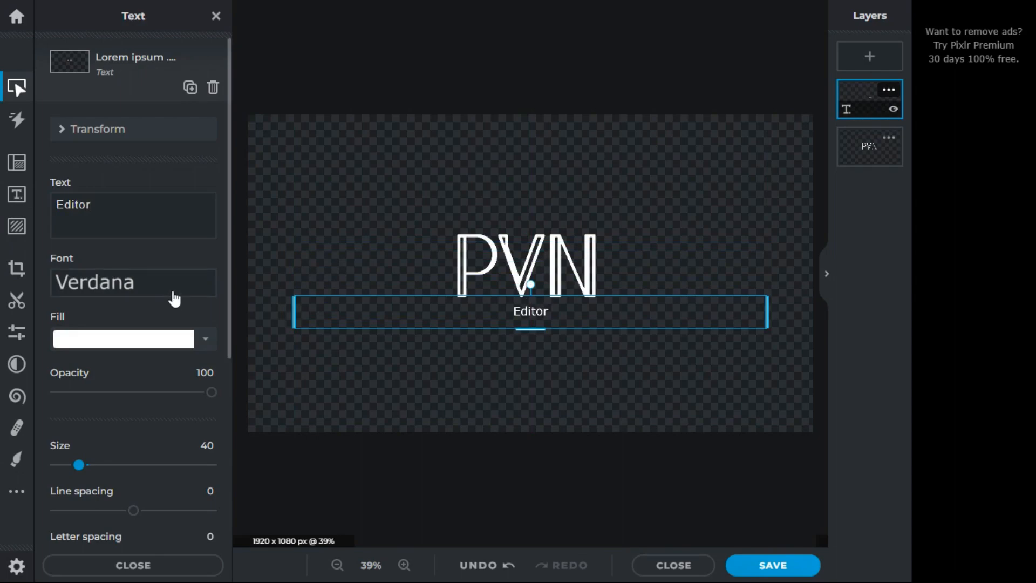
# Step: Set the Editor text to the Courier New font at size 50
pyautogui.click(199, 299)
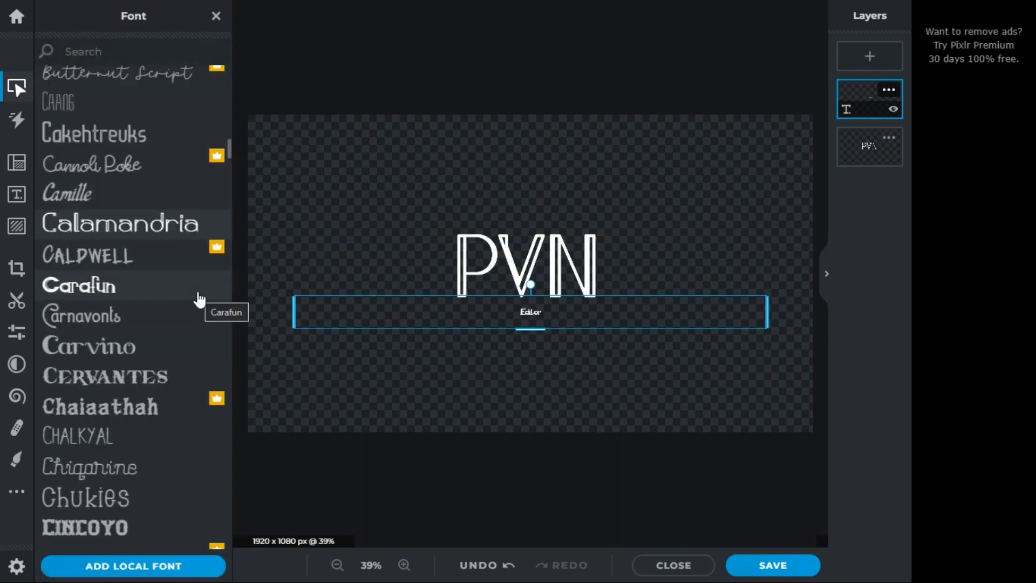
pyautogui.moveTo(230, 158); pyautogui.dragTo(225, 60)
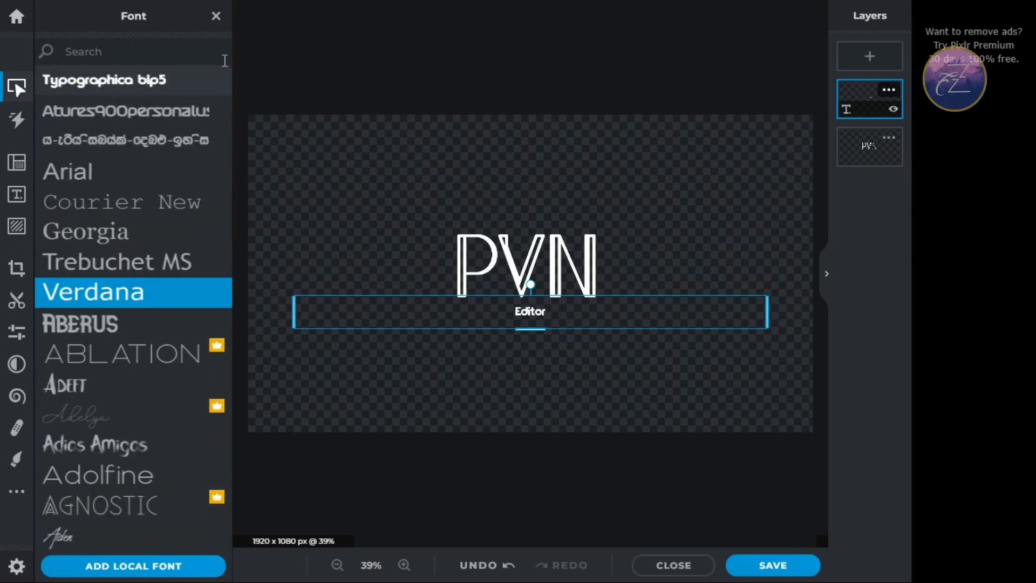
pyautogui.click(206, 212)
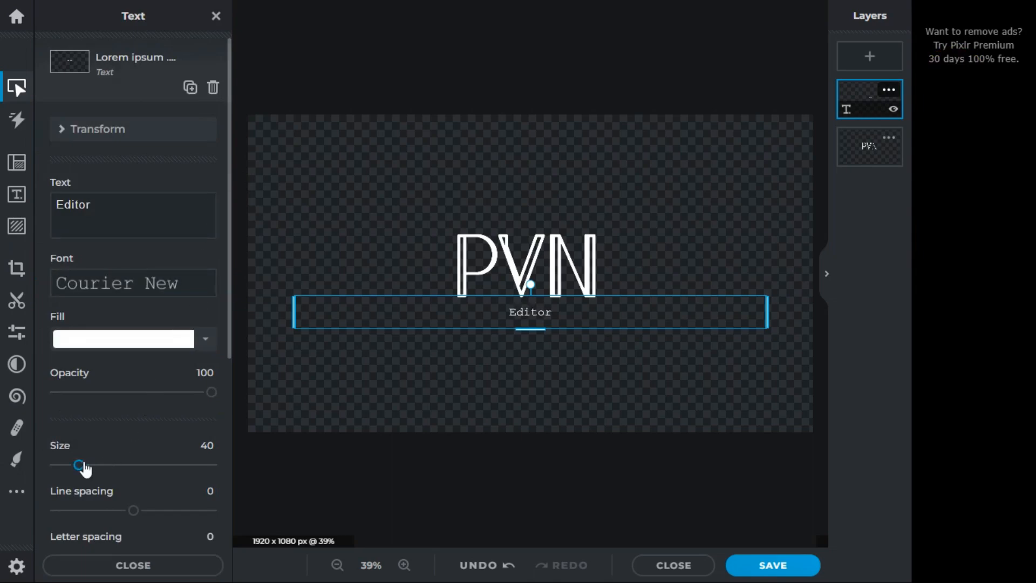
pyautogui.moveTo(79, 467); pyautogui.dragTo(87, 468)
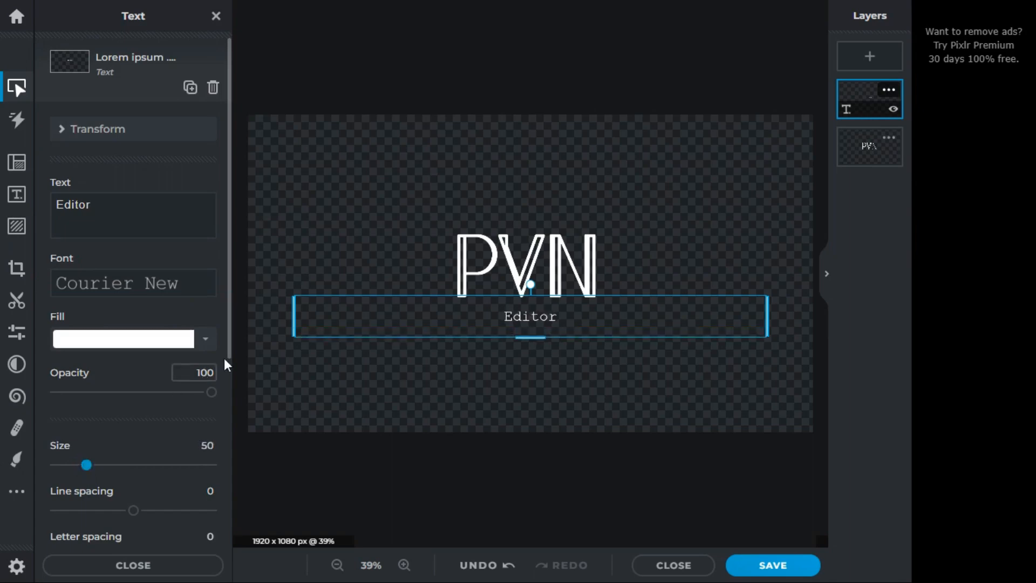
# Step: Widen the Editor text box to the full canvas width and set its letter spacing to 100
pyautogui.moveTo(282, 318); pyautogui.dragTo(239, 320)
pyautogui.moveTo(754, 317); pyautogui.dragTo(809, 317)
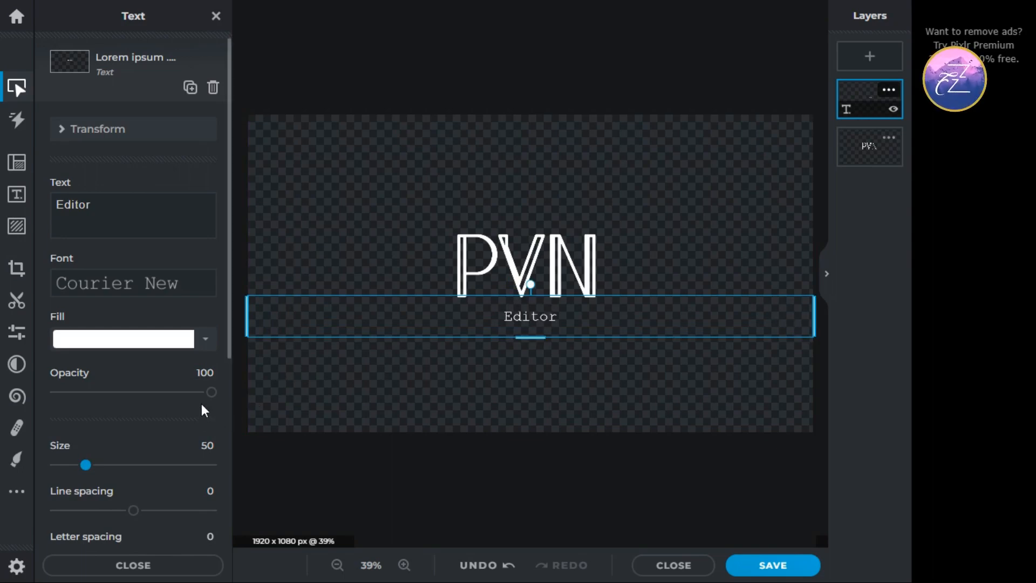
pyautogui.scroll(-3, 203, 406)
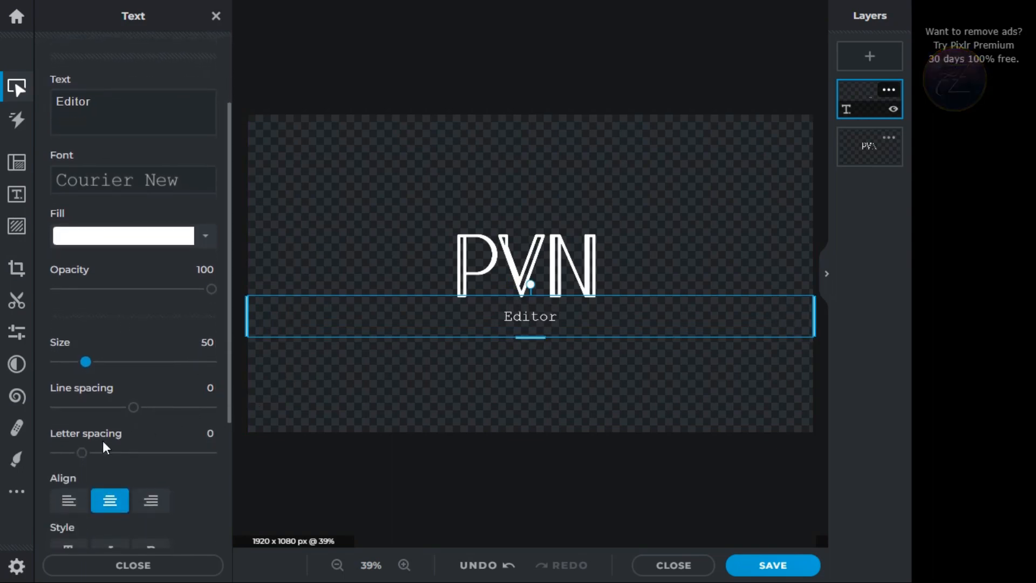
pyautogui.moveTo(83, 452); pyautogui.dragTo(216, 438)
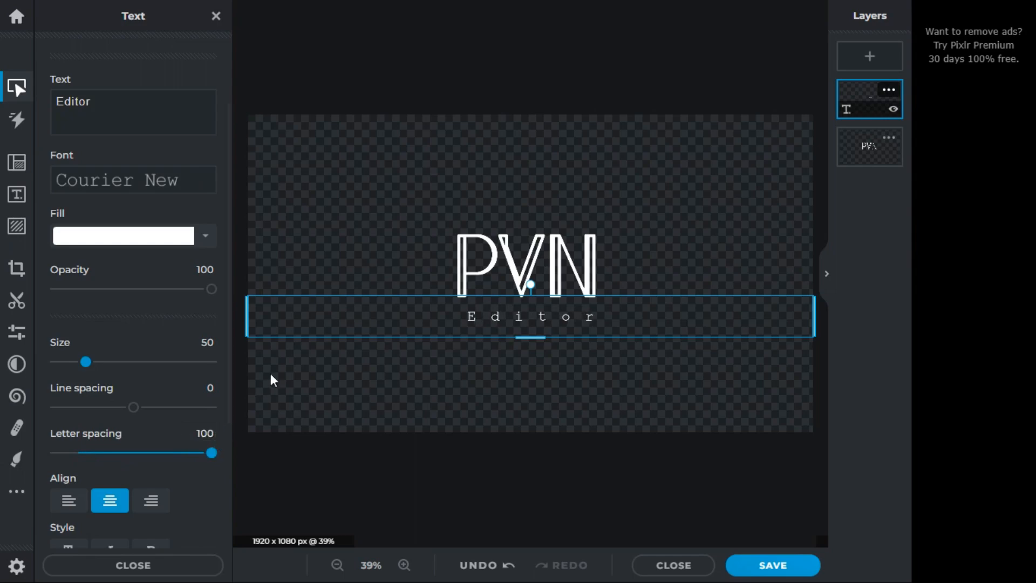
# Step: Move the Editor text up close beneath PVN and reduce the PVN text to size 300
pyautogui.moveTo(298, 317); pyautogui.dragTo(297, 307)
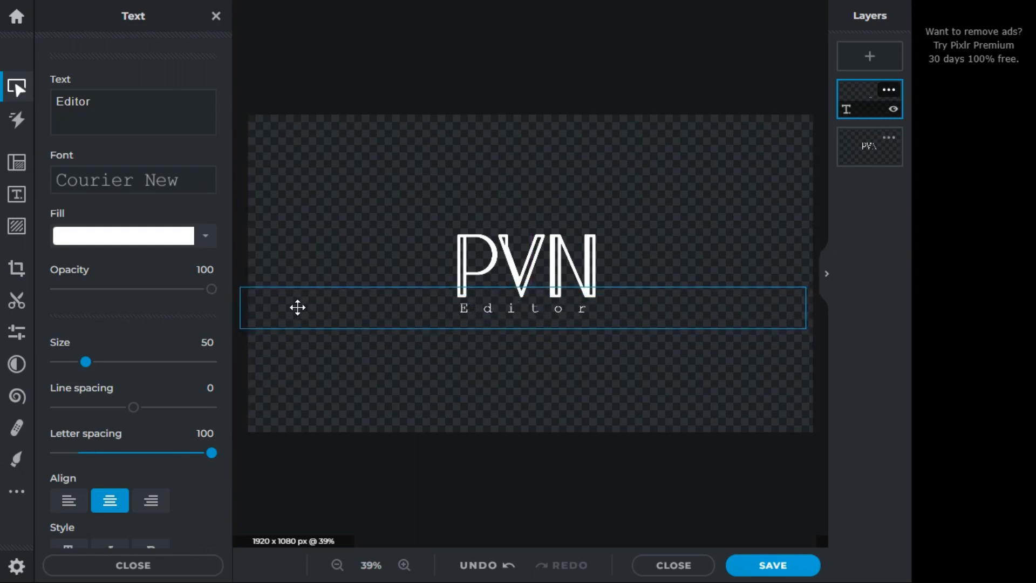
pyautogui.click(450, 243)
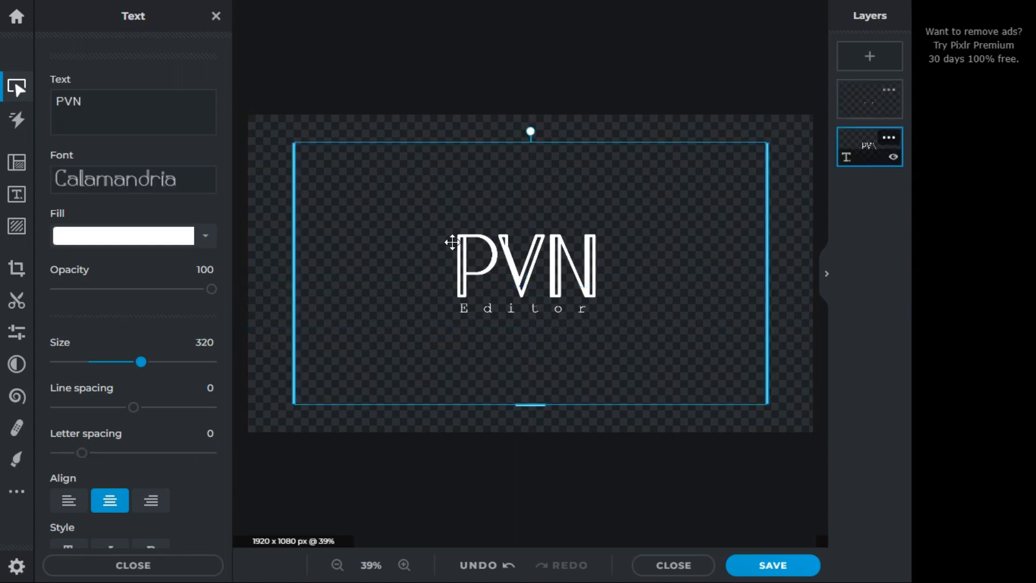
pyautogui.moveTo(142, 370); pyautogui.dragTo(141, 371)
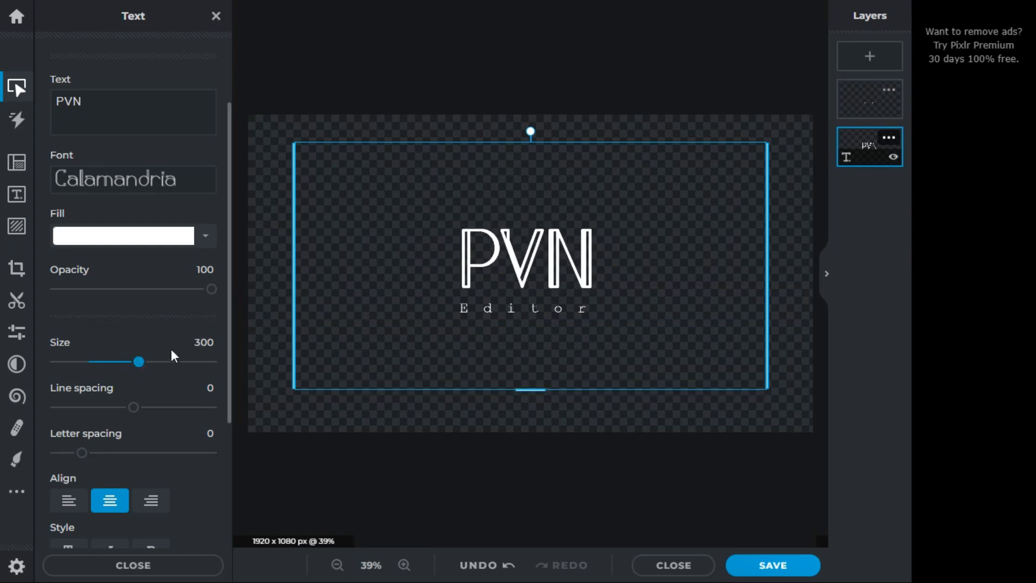
# Step: Shift PVN slightly down and align the Editor text directly beneath it, matching its width, with no layer left selected
pyautogui.click(246, 311)
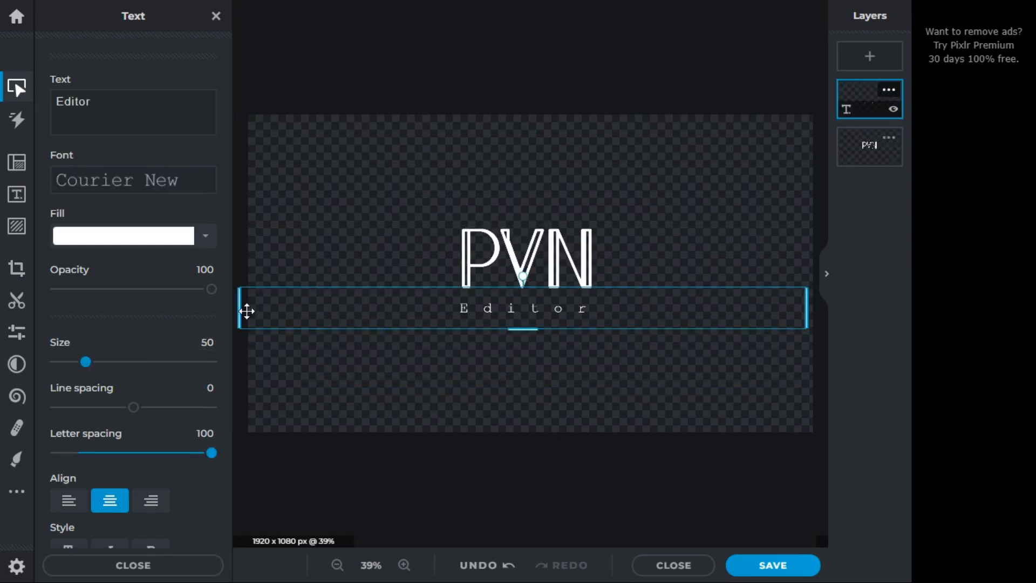
pyautogui.moveTo(264, 309); pyautogui.dragTo(270, 311)
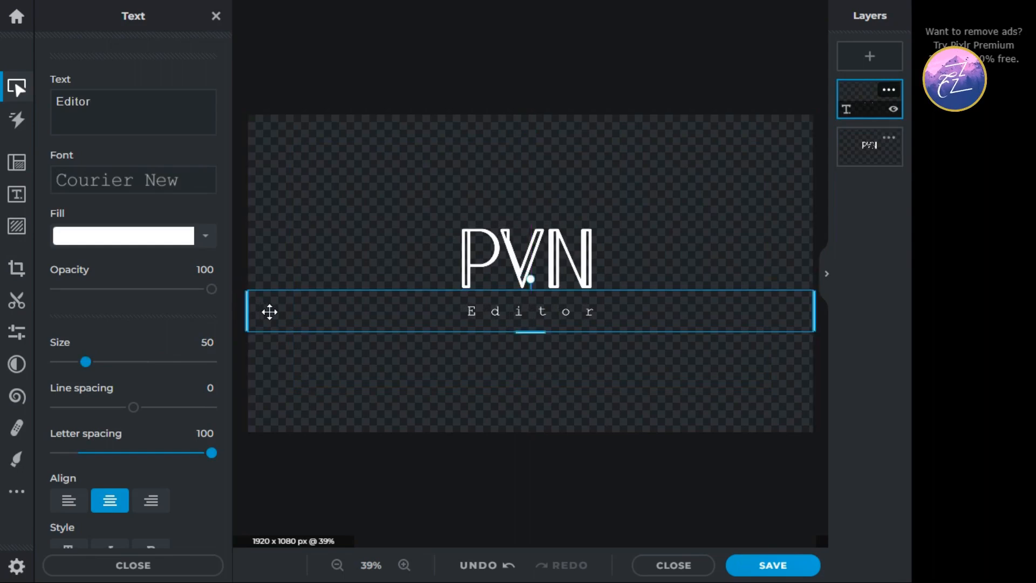
pyautogui.moveTo(511, 225); pyautogui.dragTo(512, 233)
pyautogui.moveTo(273, 315); pyautogui.dragTo(239, 304)
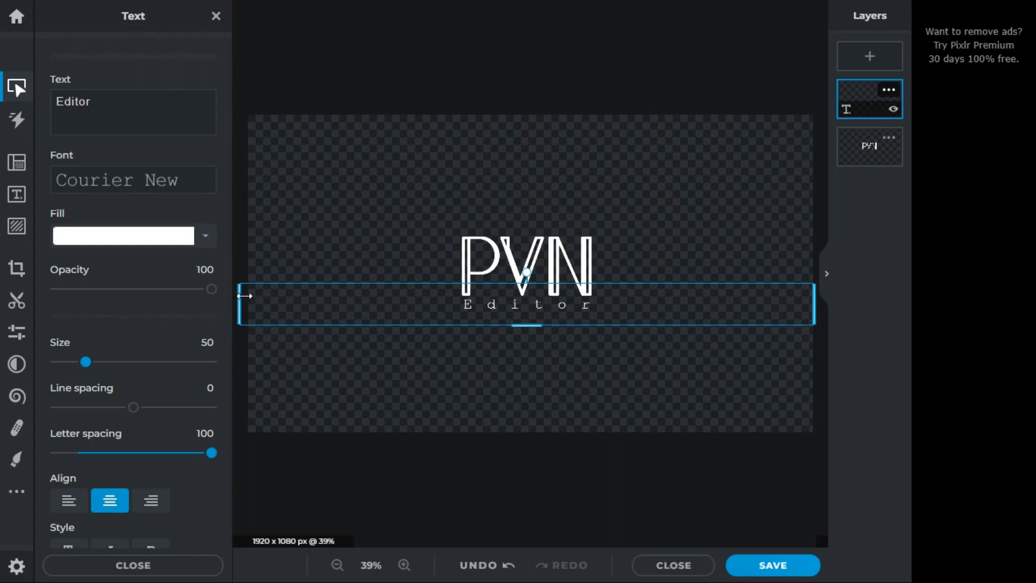
pyautogui.click(338, 193)
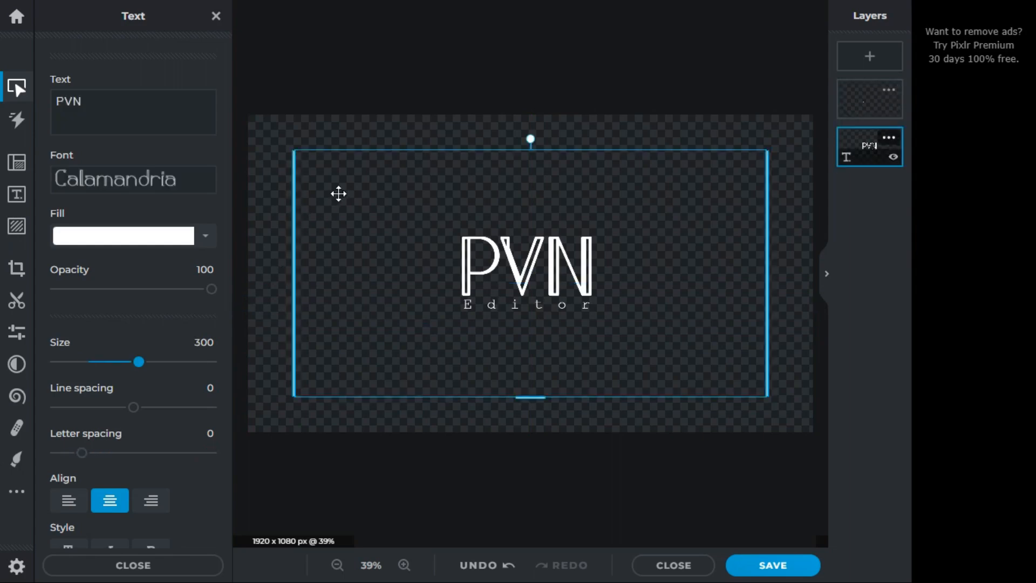
pyautogui.click(475, 489)
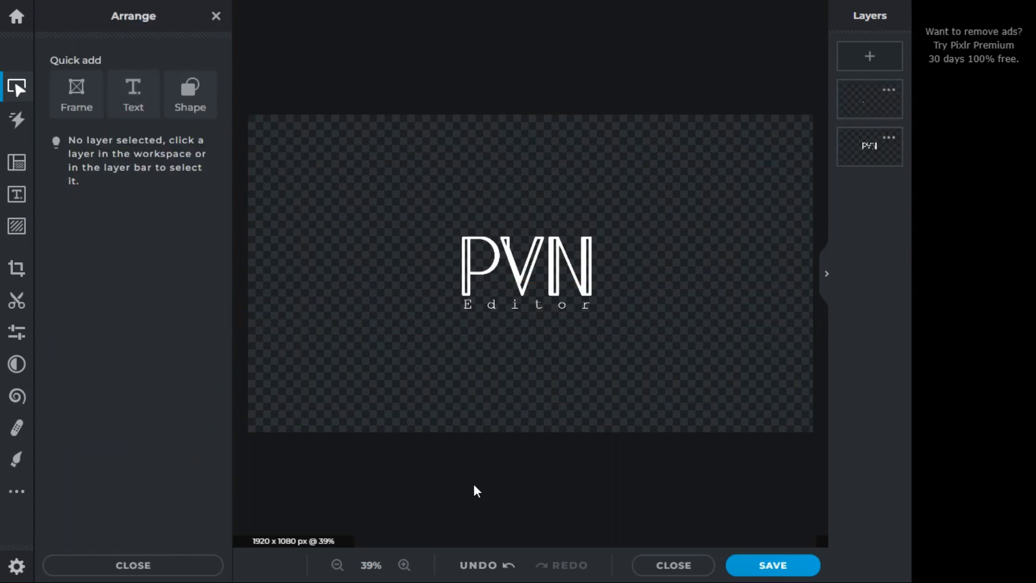
# Step: Save the 1920 x 1080 design as a PNG image with transparency enabled
pyautogui.click(802, 567)
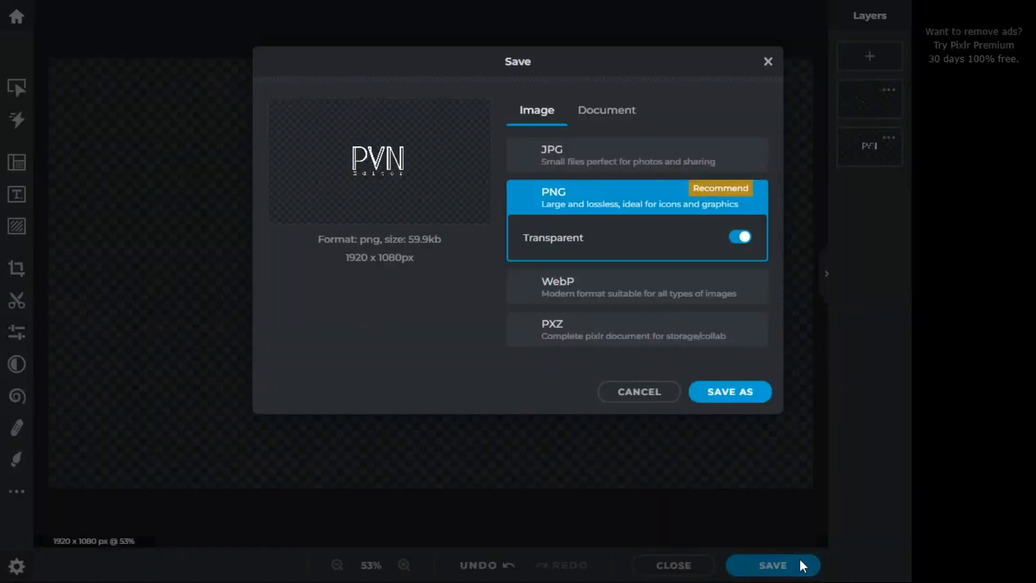
pyautogui.click(735, 242)
pyautogui.click(735, 242)
pyautogui.click(735, 243)
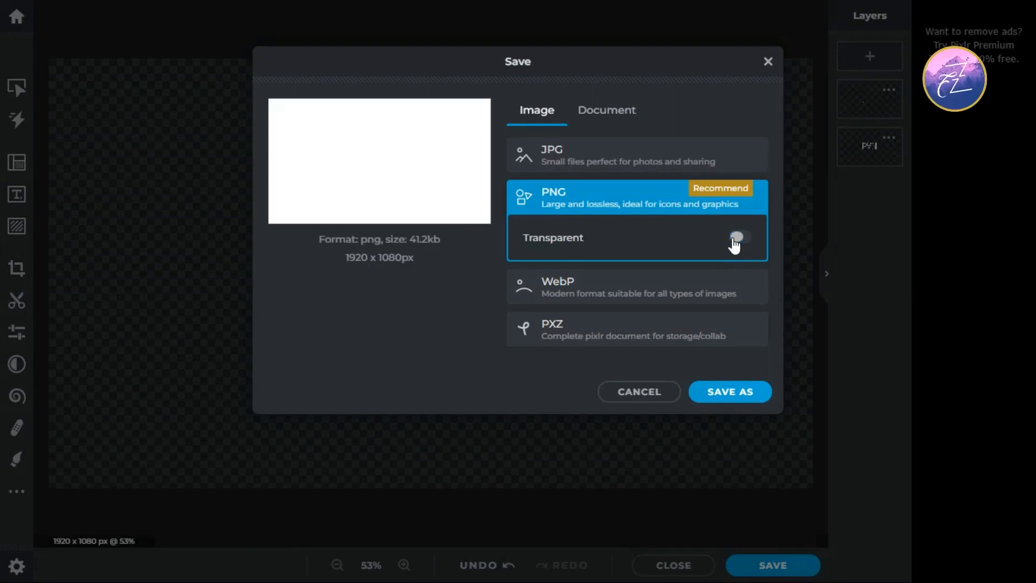
pyautogui.click(734, 241)
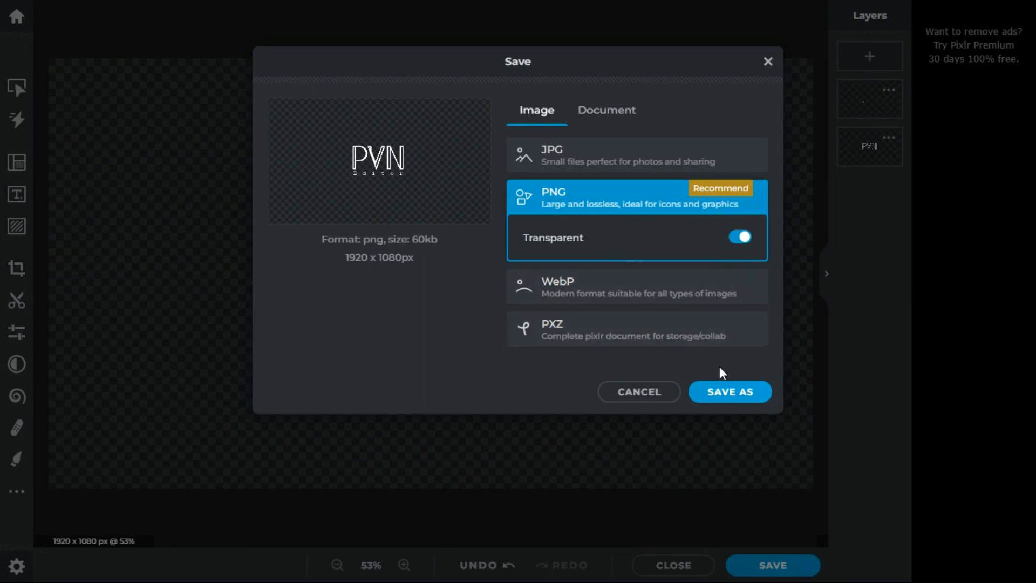
pyautogui.click(757, 398)
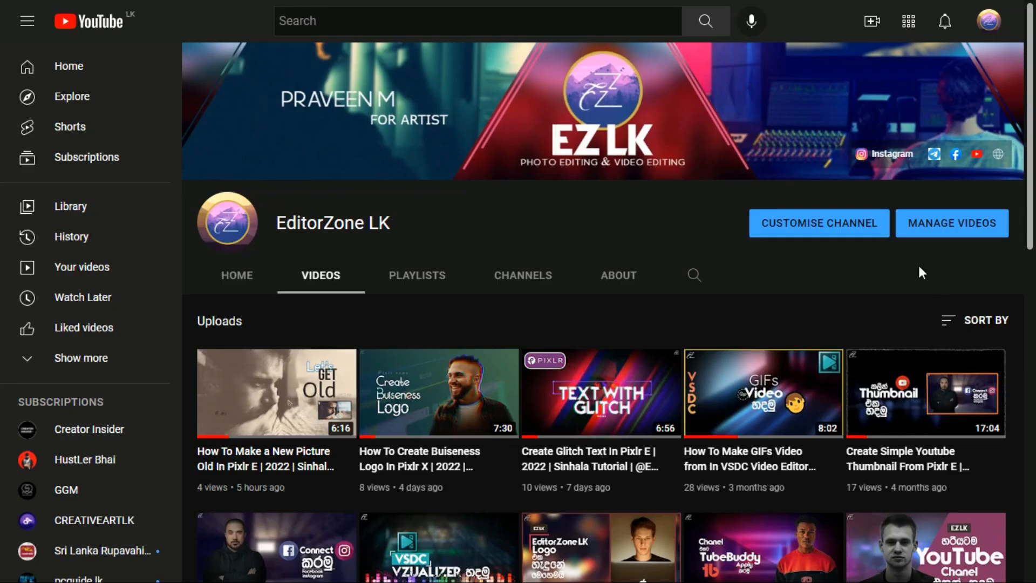
# Step: Open the EditorZone LK channel's customisation in YouTube Studio and go to the video watermark setting in its branding options
pyautogui.click(877, 224)
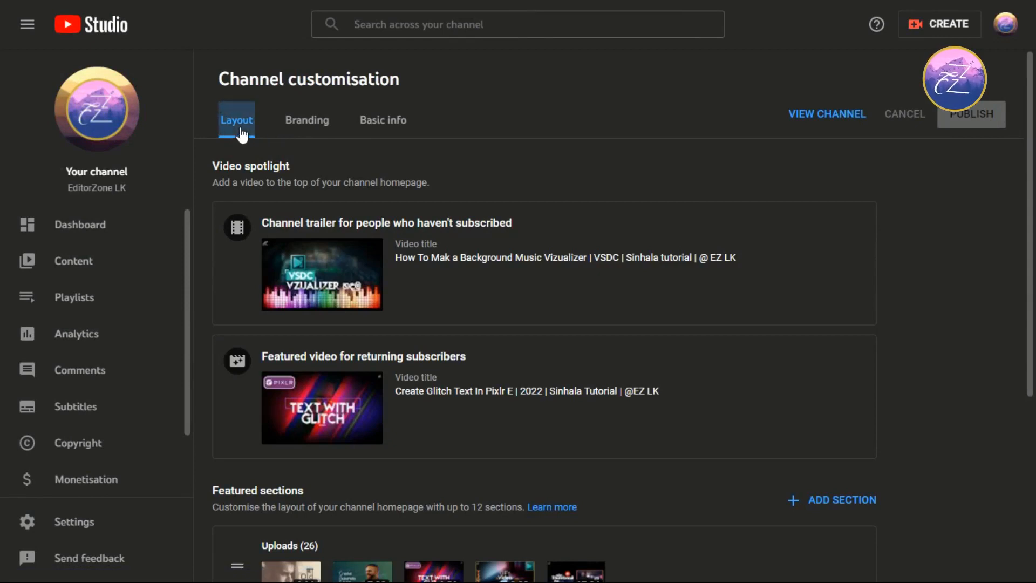
pyautogui.click(323, 129)
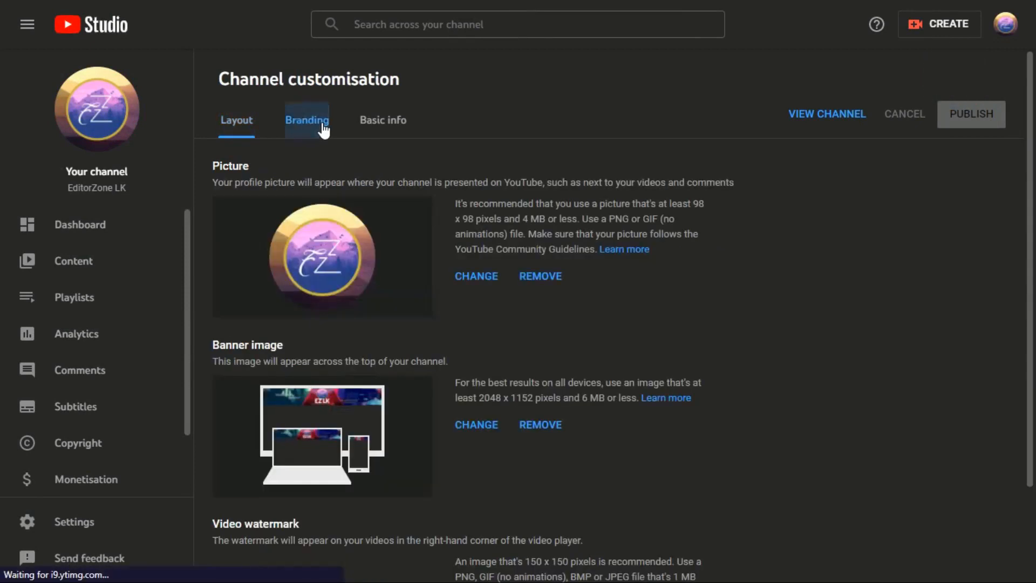
pyautogui.click(402, 122)
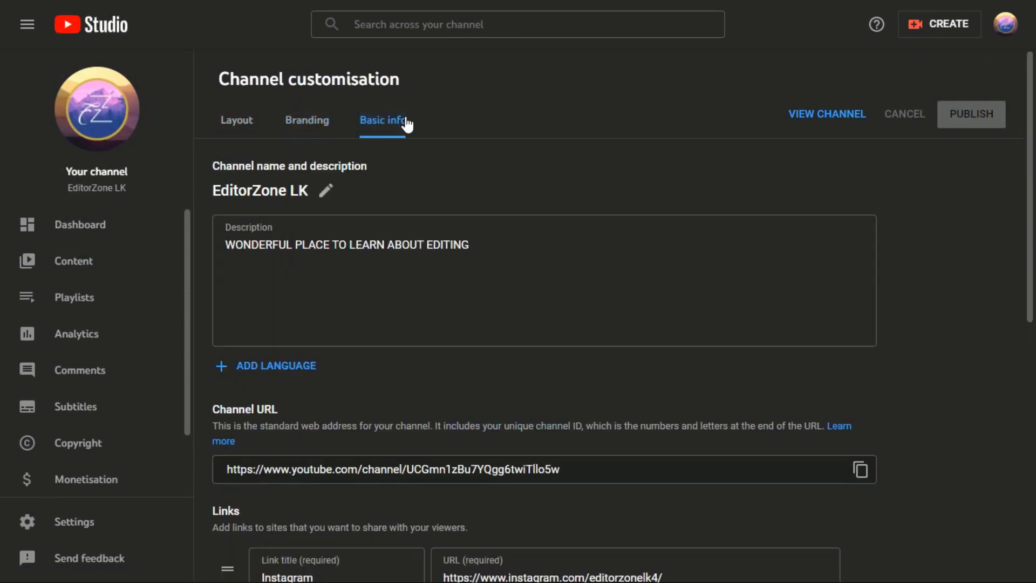
pyautogui.click(330, 121)
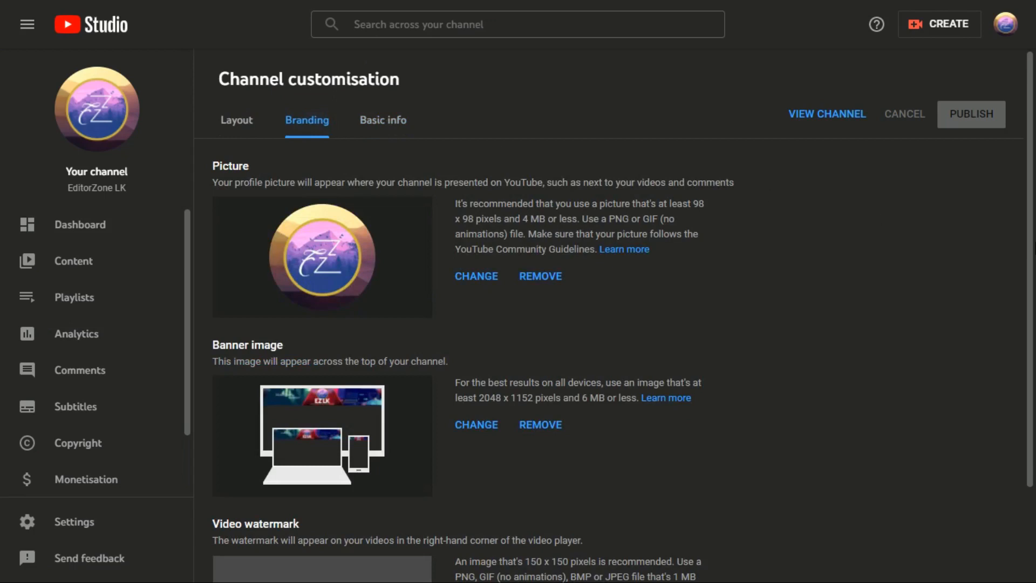
pyautogui.scroll(-2, 615, 313)
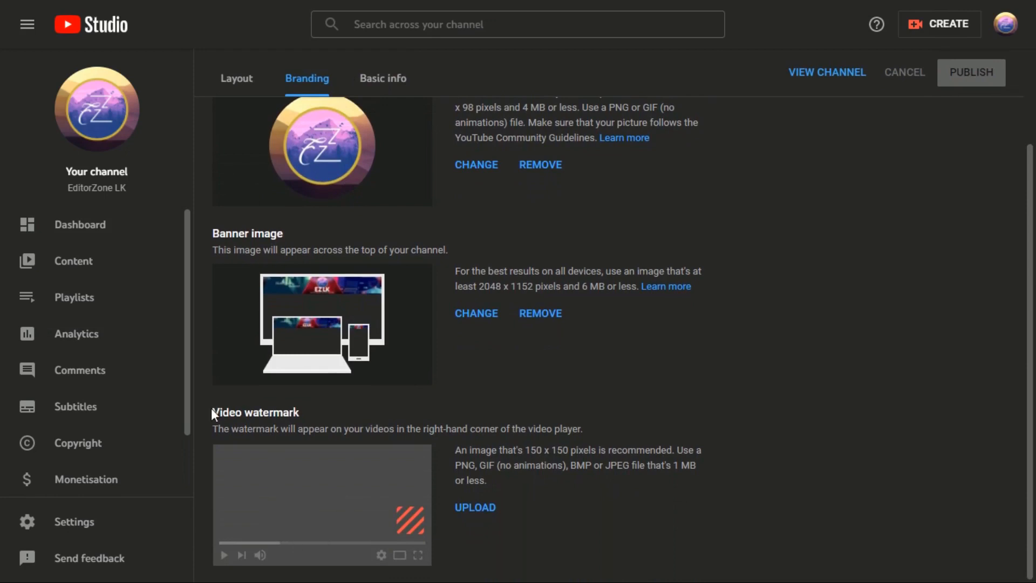
pyautogui.moveTo(211, 408); pyautogui.dragTo(296, 411)
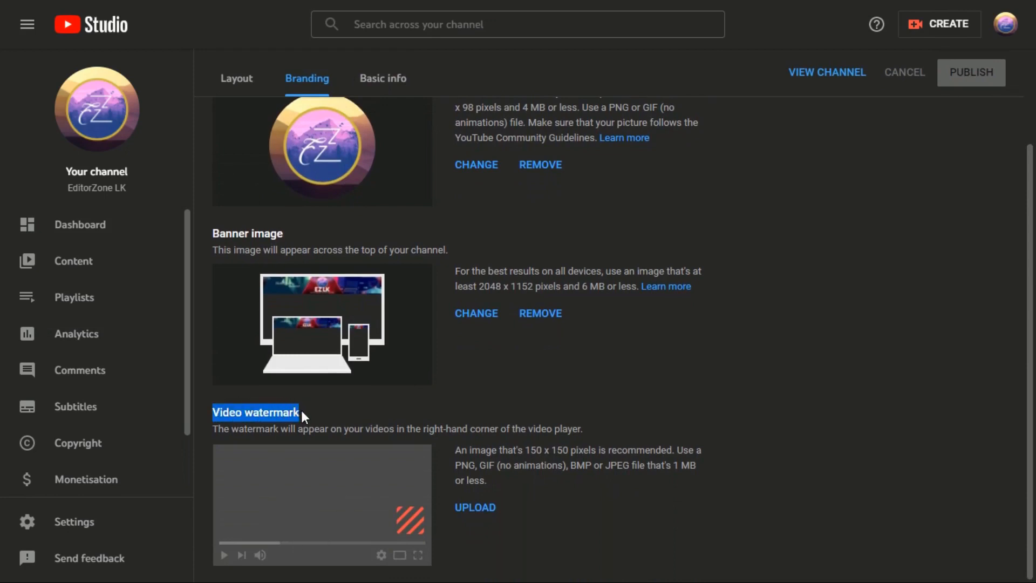
pyautogui.click(398, 413)
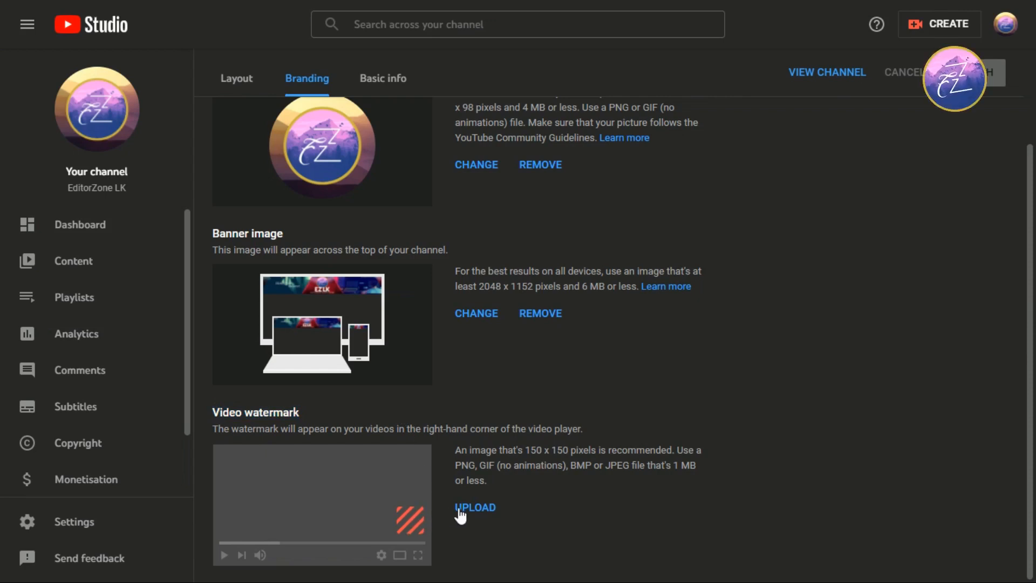
# Step: Upload the PVN logo image wp6879985-beige-solid-color-desktop-wallpapers from the PVN Editor folder as the video watermark
pyautogui.click(489, 511)
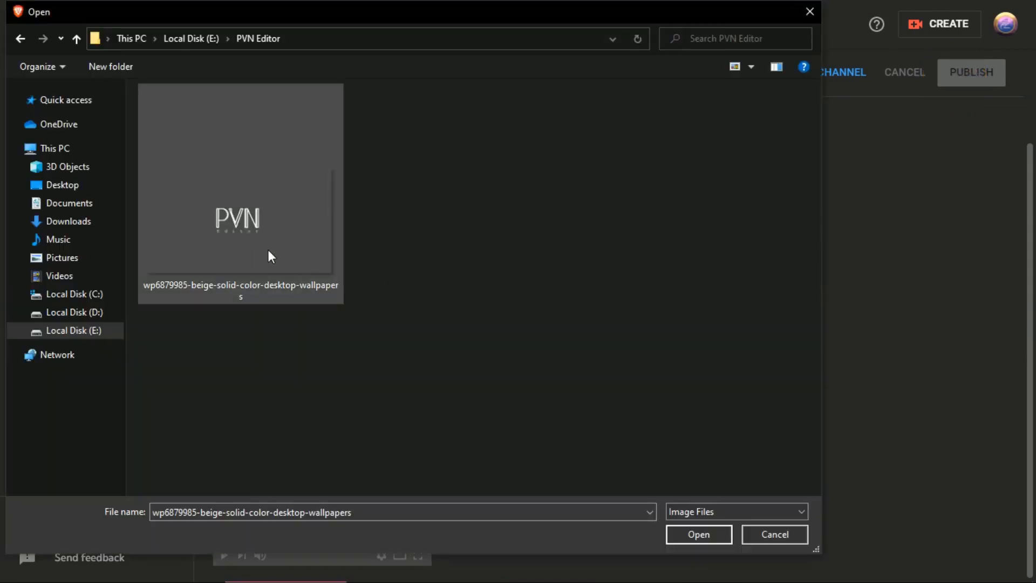
pyautogui.click(309, 253)
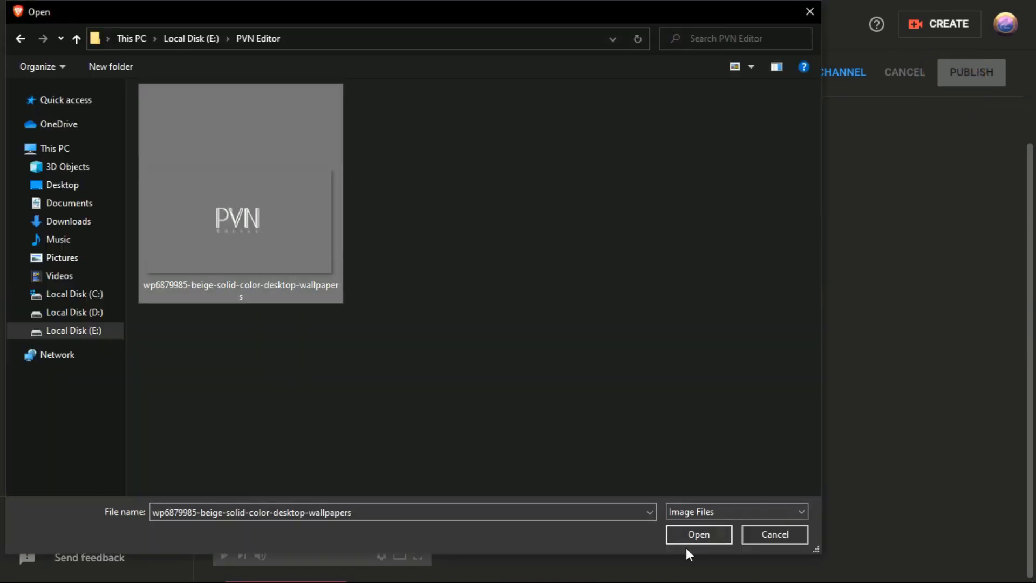
pyautogui.click(727, 536)
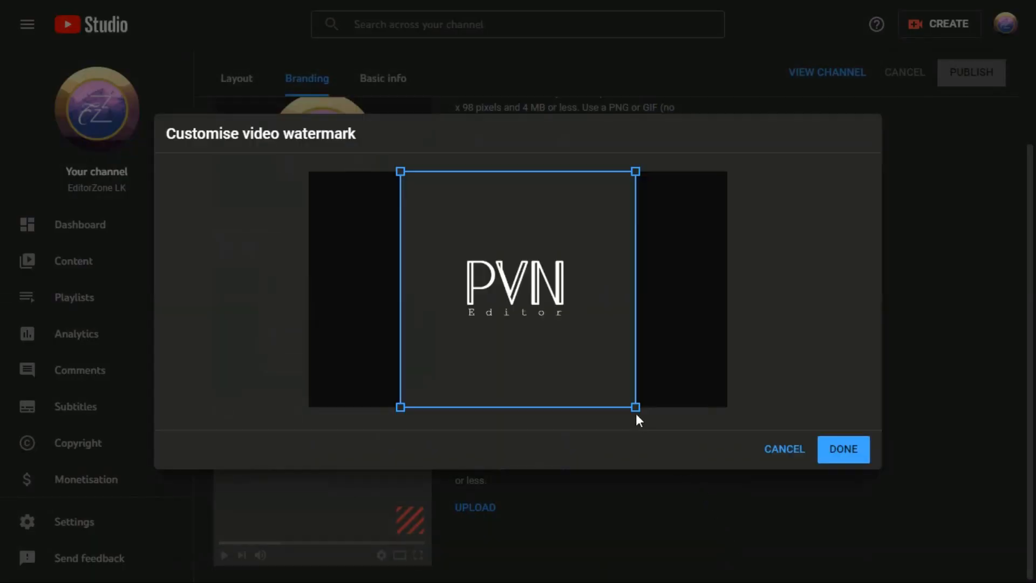
# Step: Crop the watermark image to a tight square around the PVN Editor text and accept the crop
pyautogui.moveTo(642, 407); pyautogui.dragTo(574, 324)
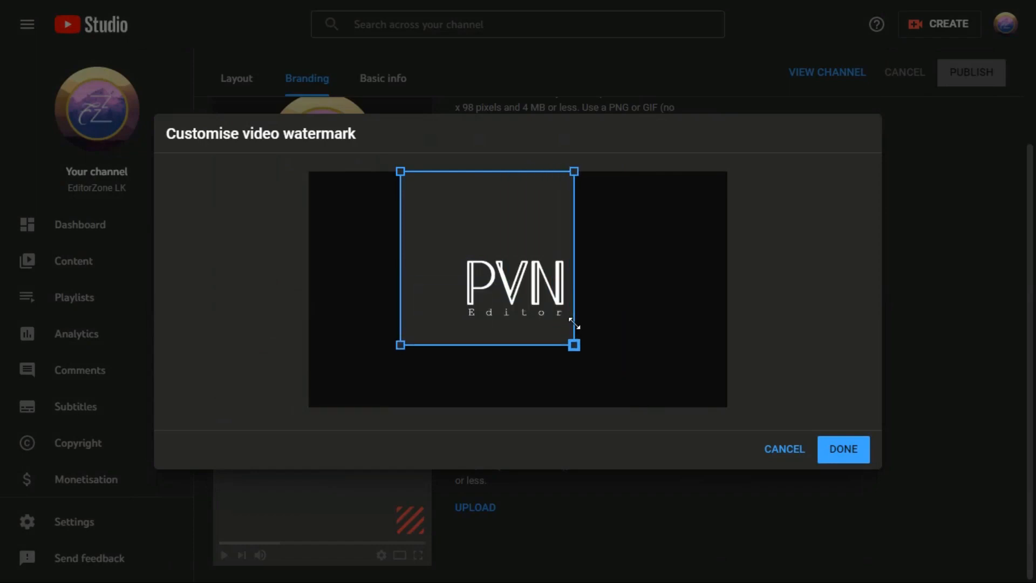
pyautogui.moveTo(401, 174); pyautogui.dragTo(470, 241)
pyautogui.moveTo(525, 290); pyautogui.dragTo(517, 280)
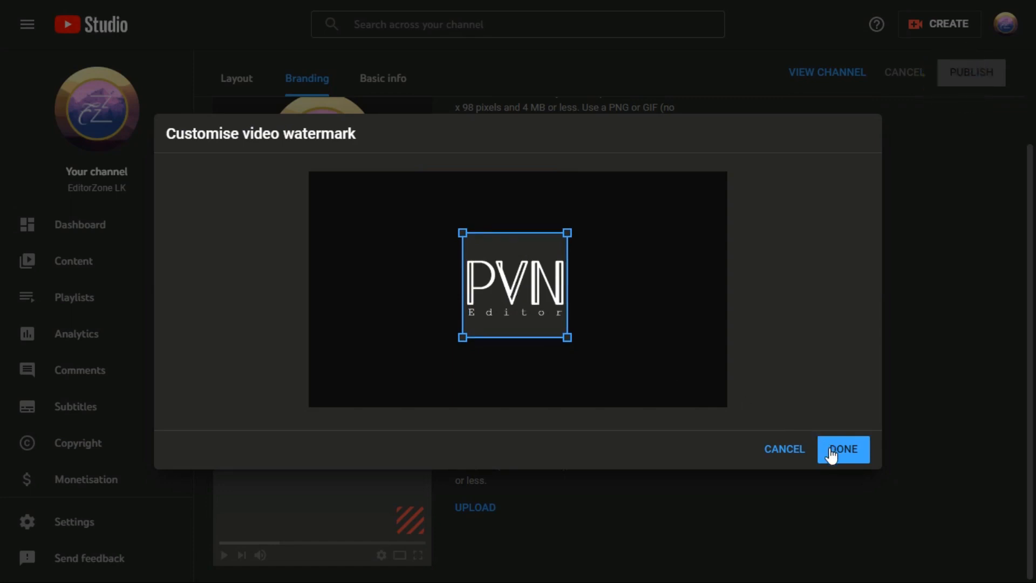
pyautogui.click(862, 455)
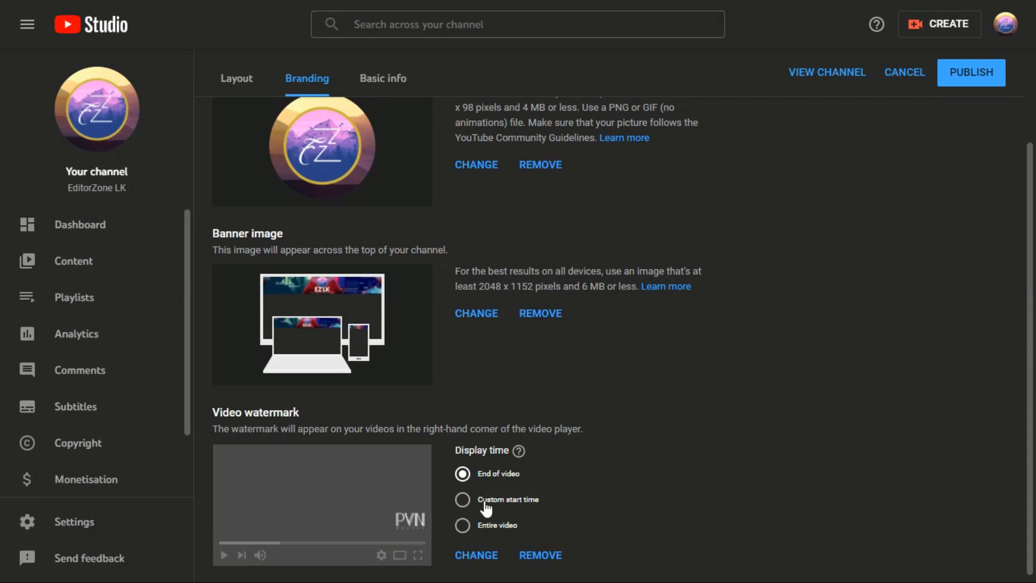
pyautogui.click(463, 500)
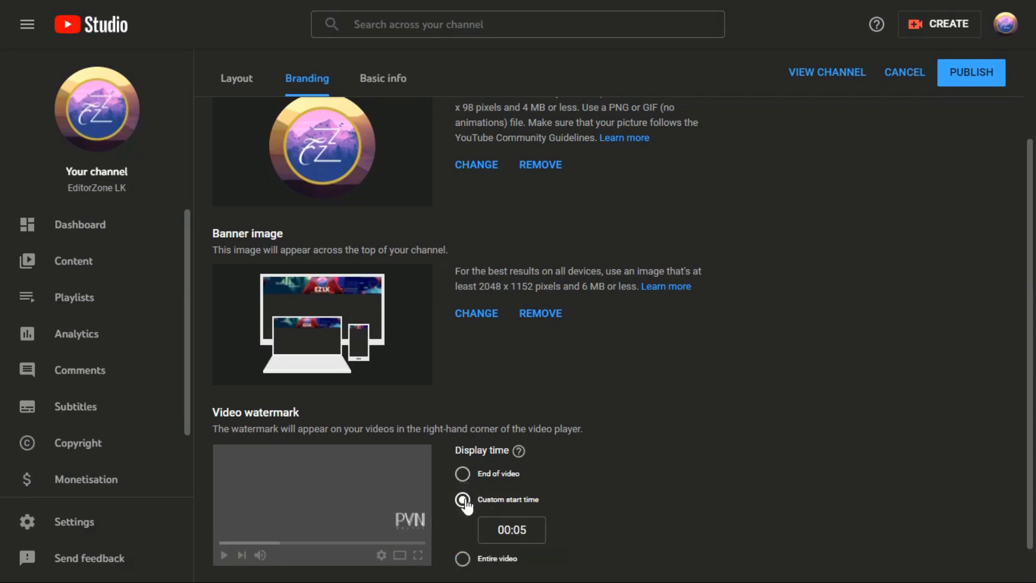
pyautogui.scroll(-1, 470, 515)
pyautogui.click(471, 520)
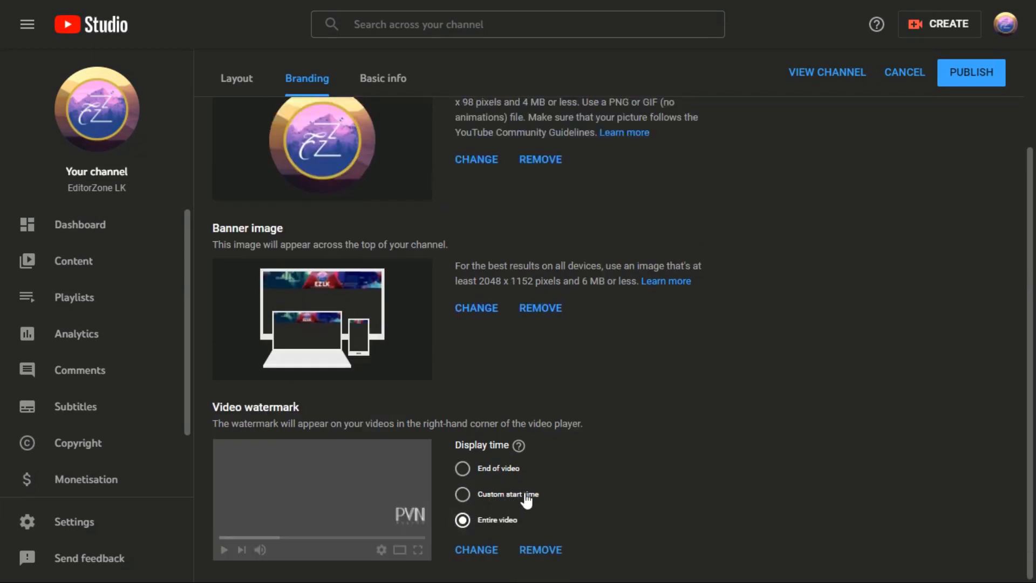
# Step: Set the watermark's display time to a custom start time of 00:05
pyautogui.click(467, 497)
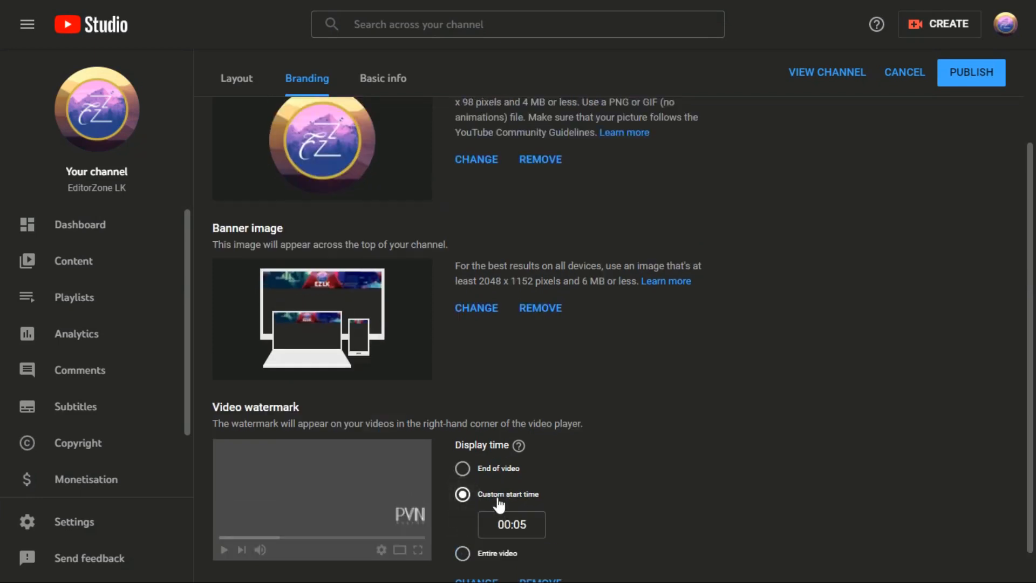
pyautogui.scroll(-1, 532, 520)
pyautogui.press('BackSpace')
pyautogui.press('BackSpace')
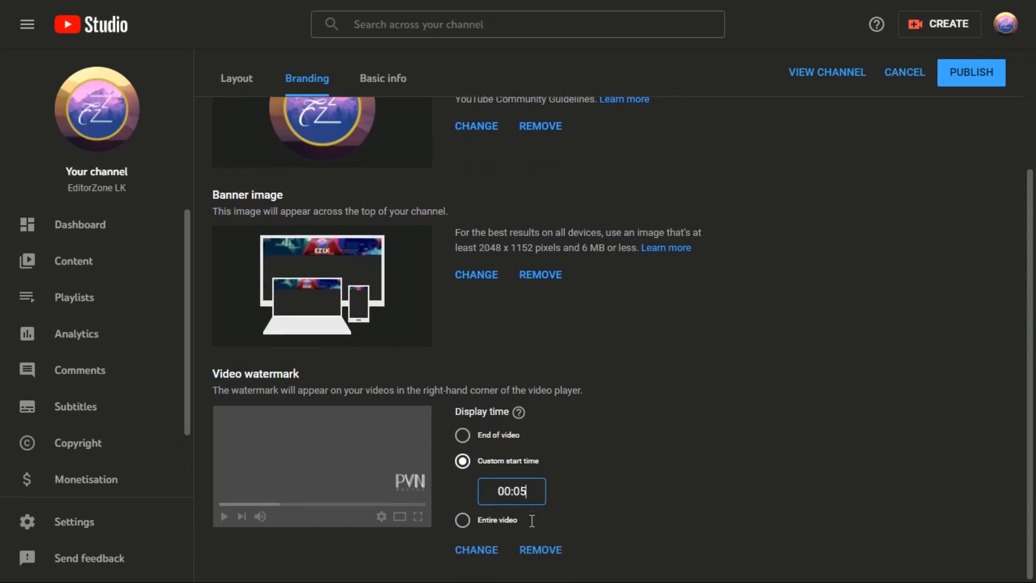
pyautogui.write('1')
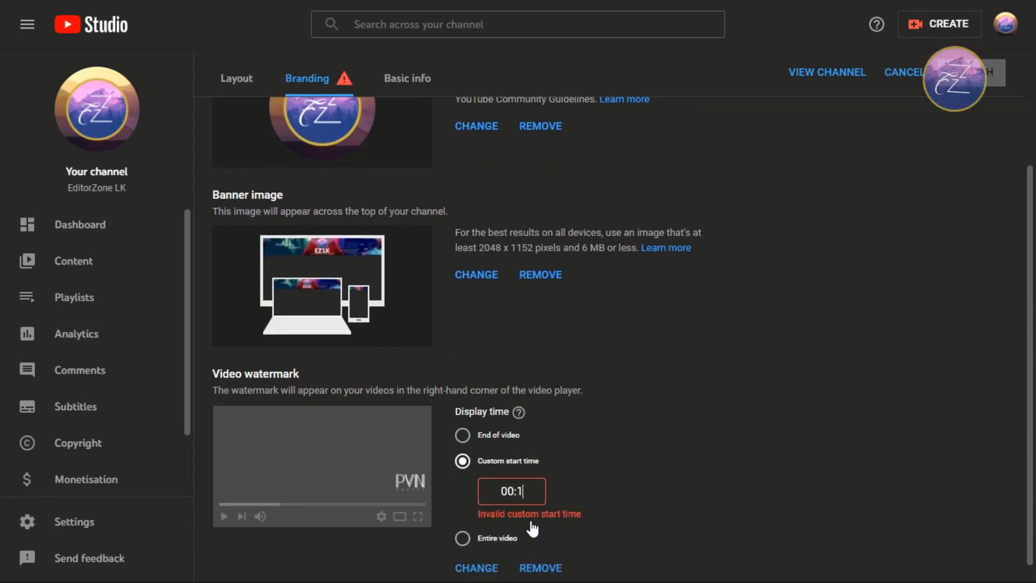
pyautogui.write('0')
pyautogui.press('BackSpace')
pyautogui.press('BackSpace')
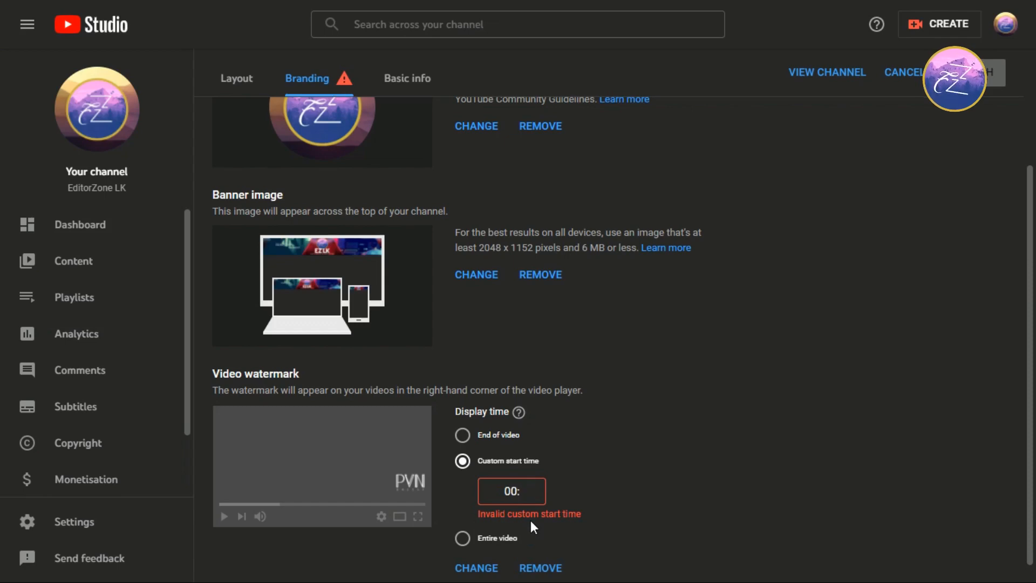
pyautogui.write('05')
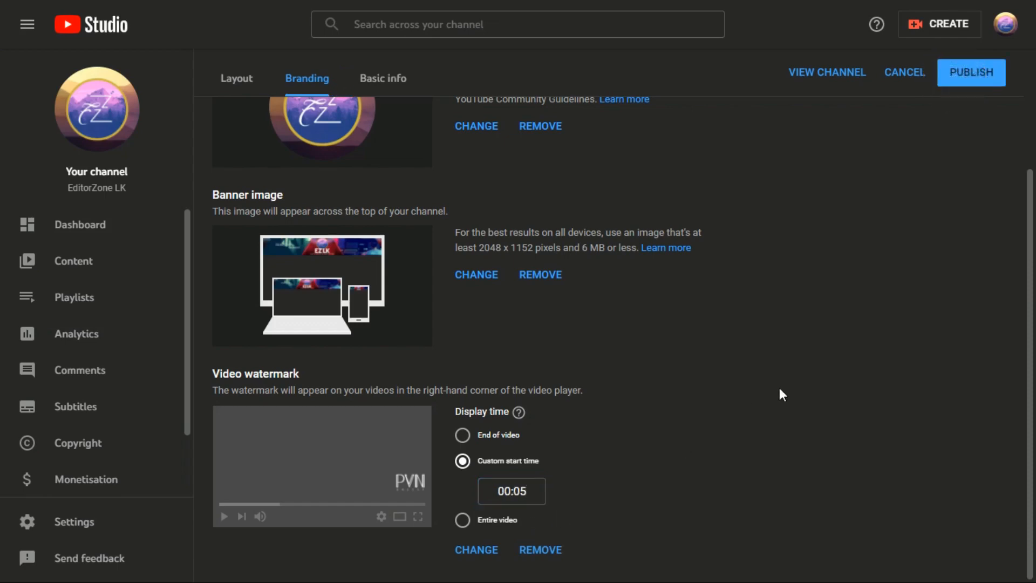
# Step: Publish the branding changes and check the PVN watermark on the trailer video of the channel's home page
pyautogui.scroll(3, 780, 389)
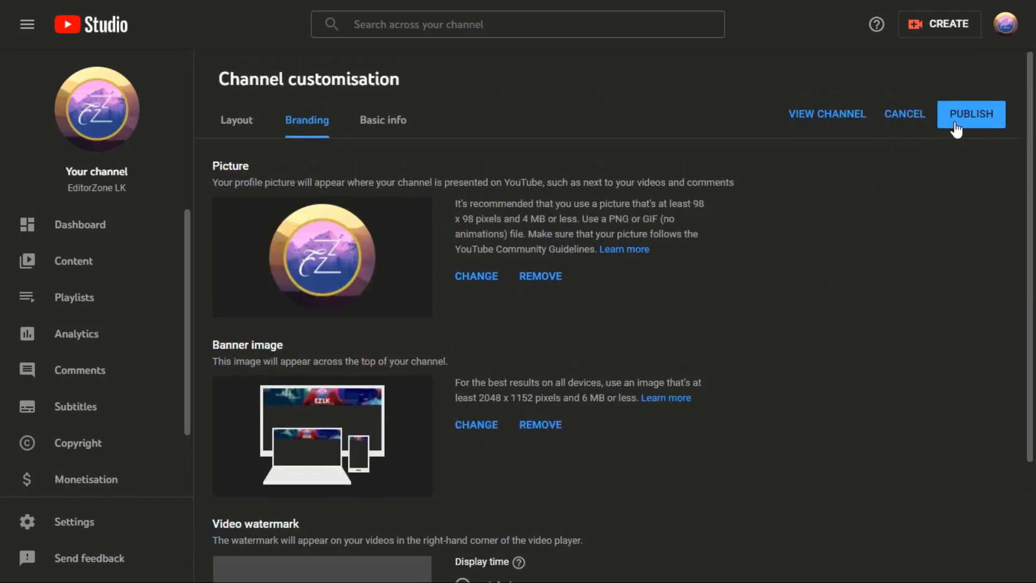
pyautogui.click(994, 125)
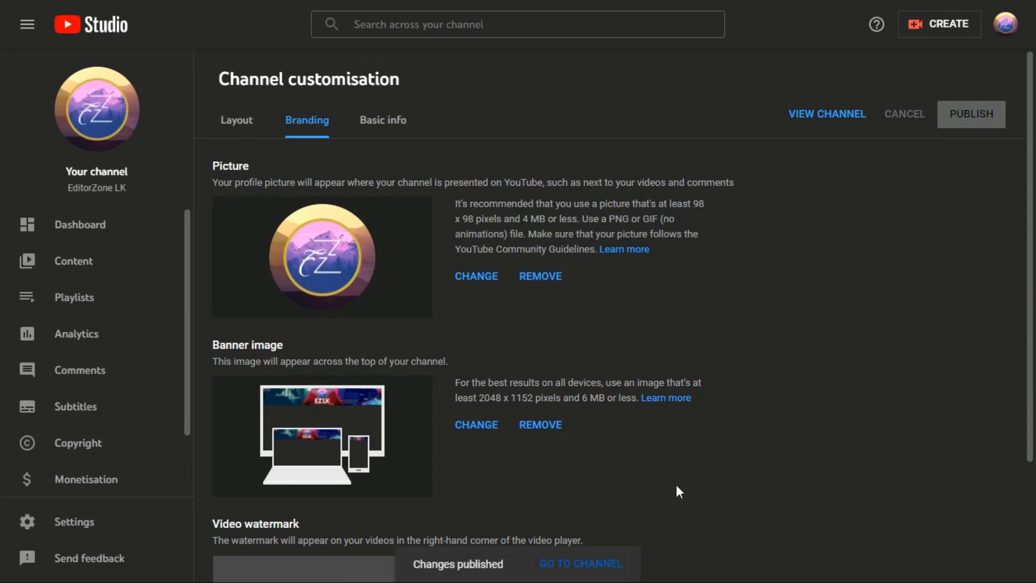
pyautogui.click(603, 564)
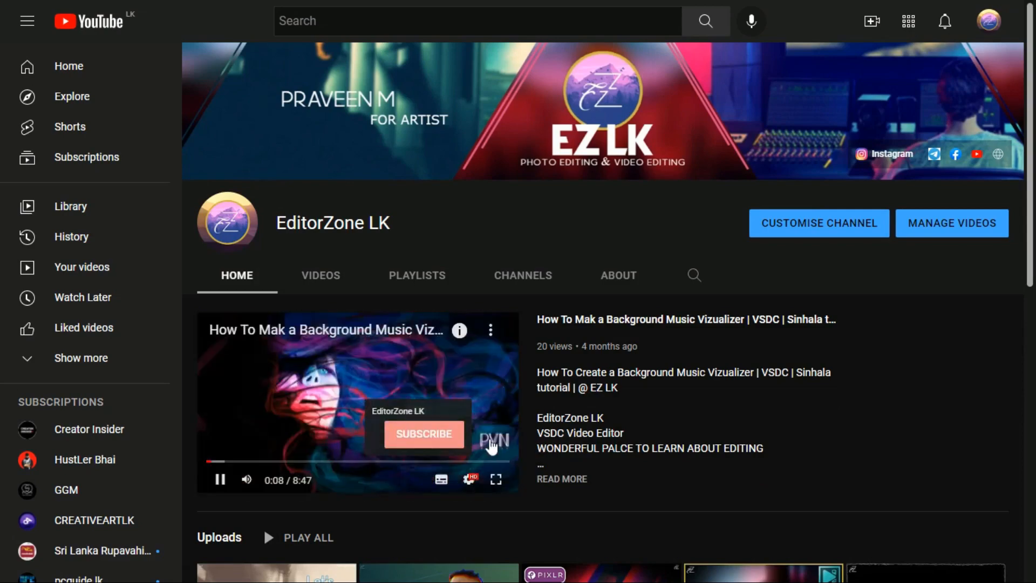
pyautogui.click(502, 440)
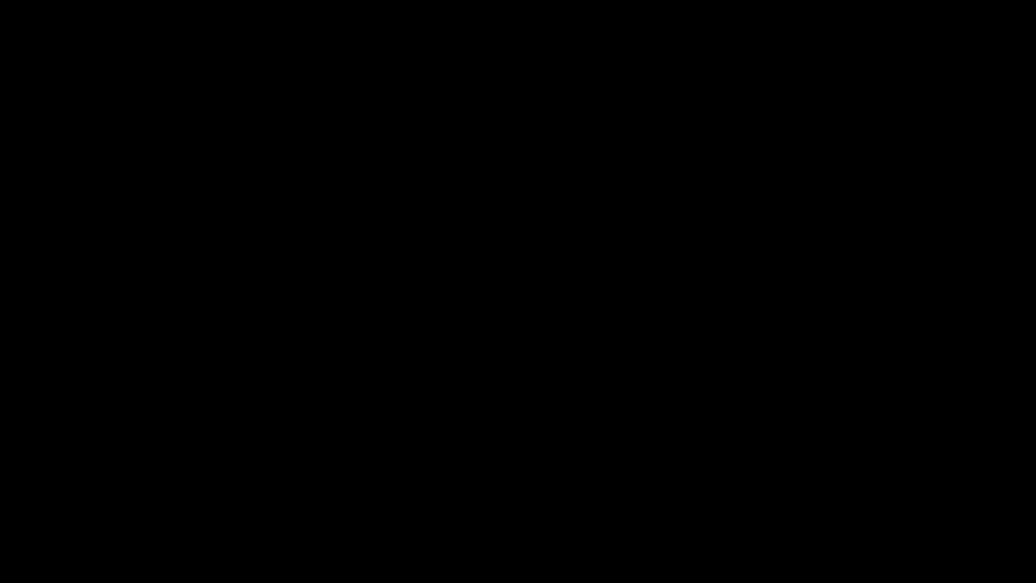